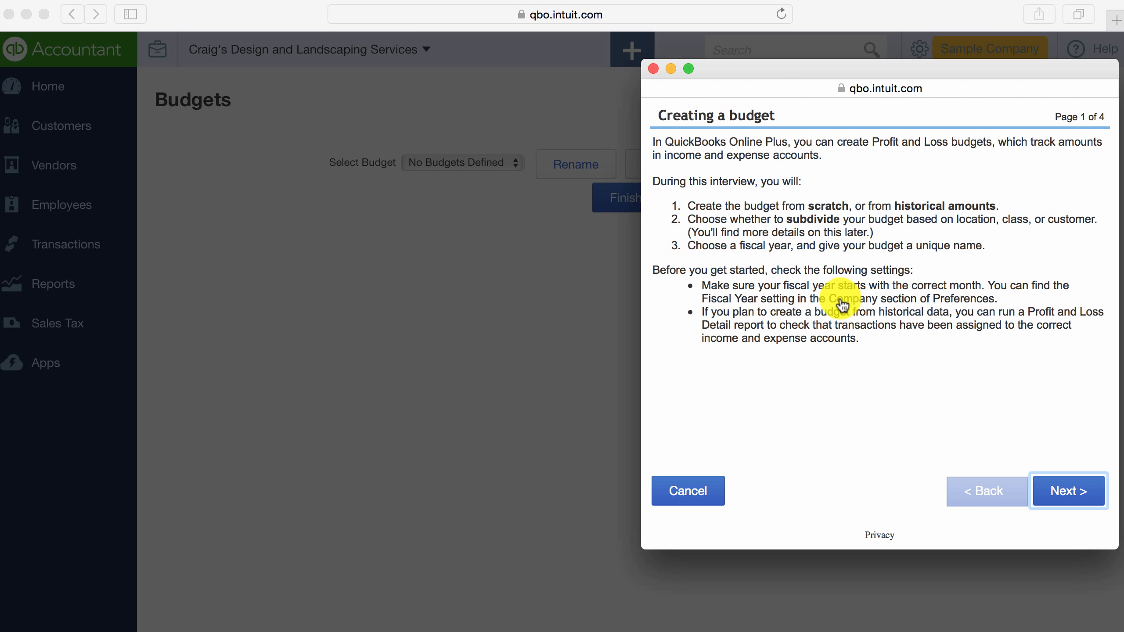
Set the new budget to start from scratch with no amounts and leave it without subdivision.
{"action": "left_click", "coordinate": [1062, 490]}
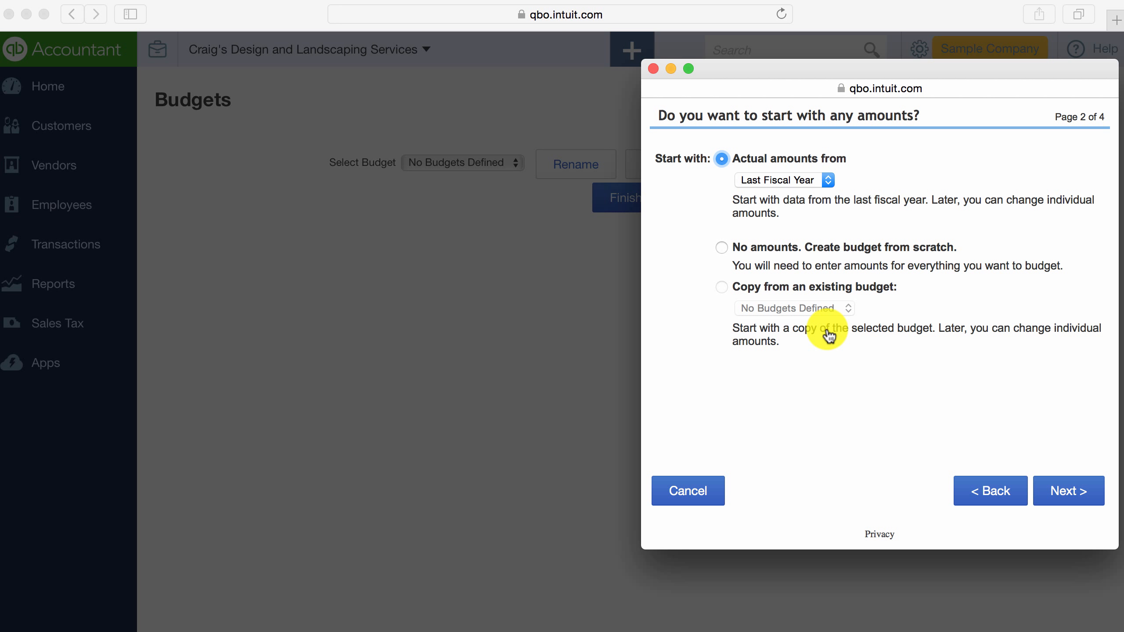
{"action": "left_click", "coordinate": [765, 181]}
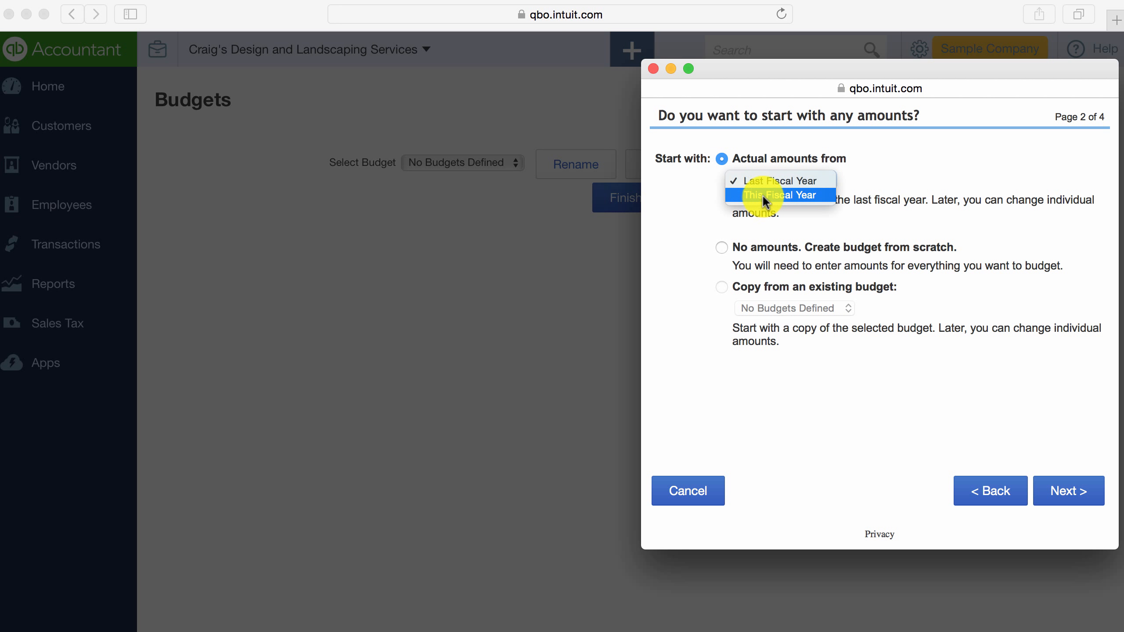
{"action": "left_click", "coordinate": [824, 181]}
{"action": "left_click", "coordinate": [721, 249]}
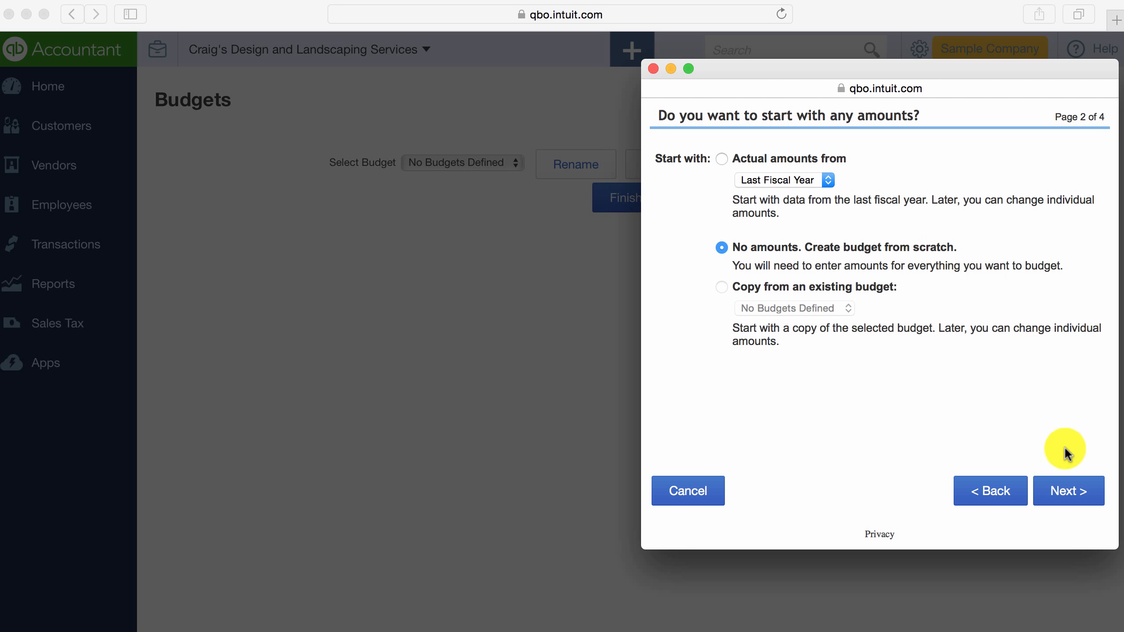
{"action": "left_click", "coordinate": [1064, 493]}
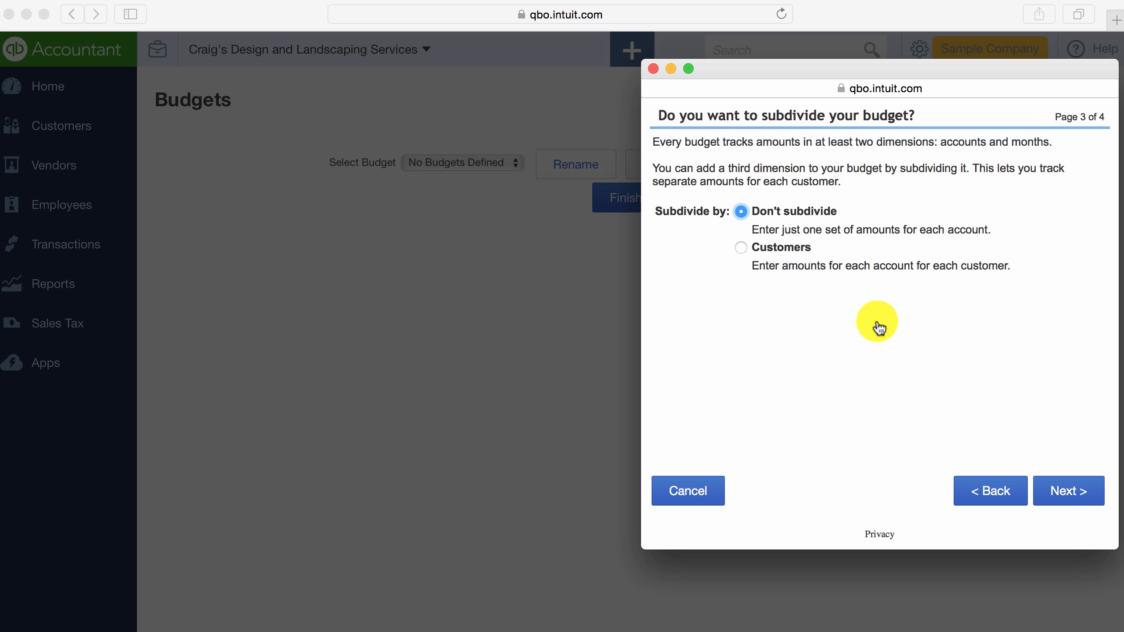
{"action": "left_click", "coordinate": [1071, 495]}
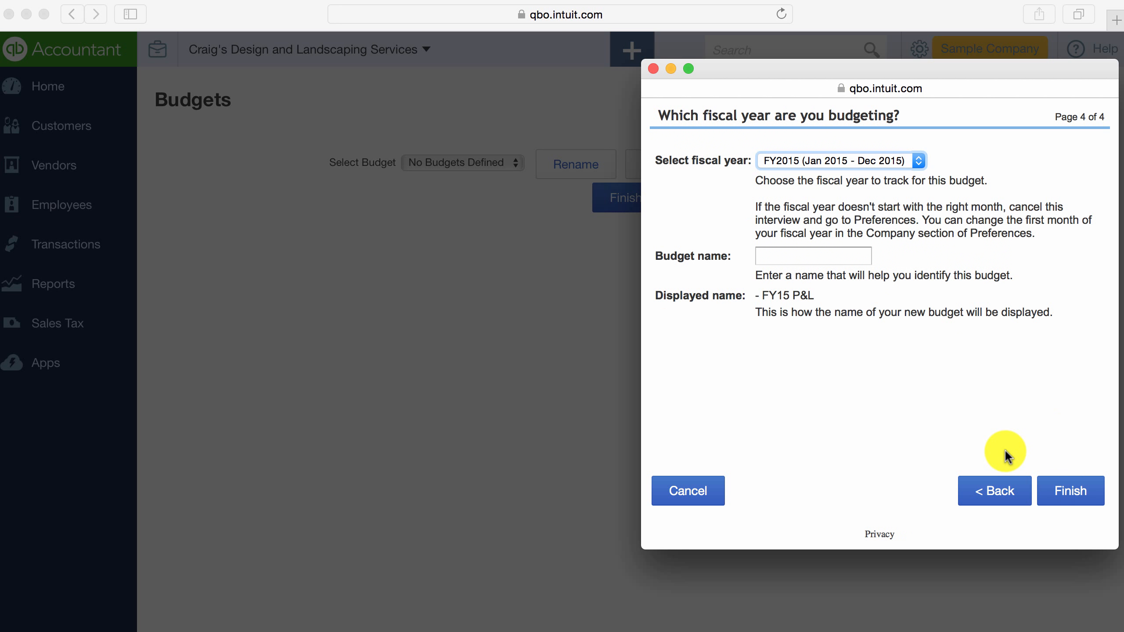
Name the FY2015 budget "Craig's Budget" and finish creating it.
{"action": "left_click", "coordinate": [805, 258]}
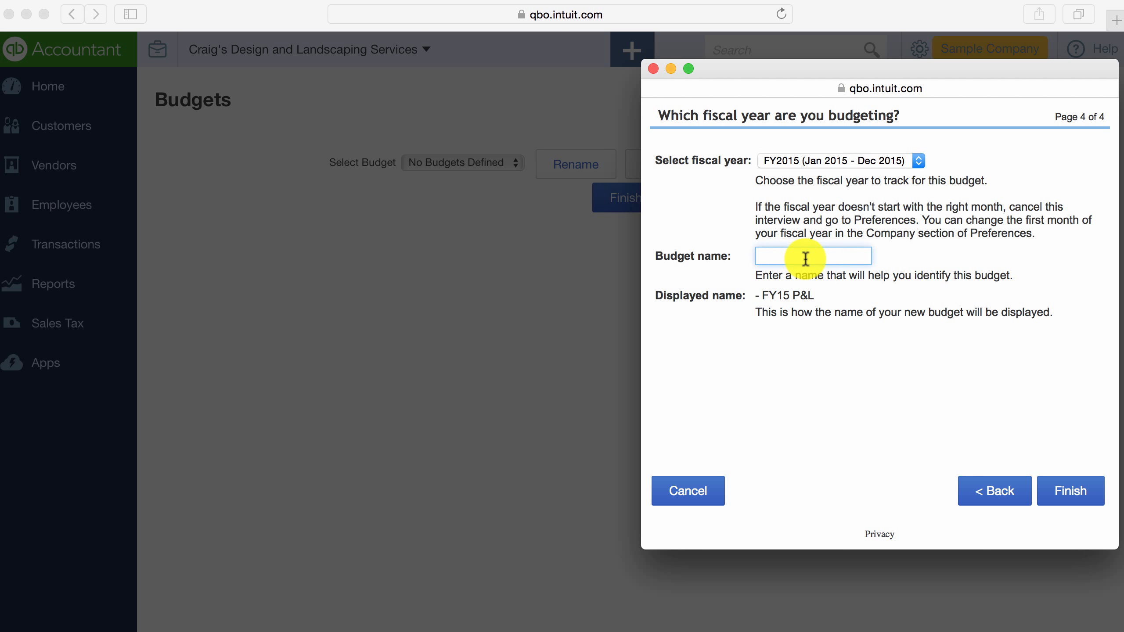
{"action": "type", "text": "Craig;"}
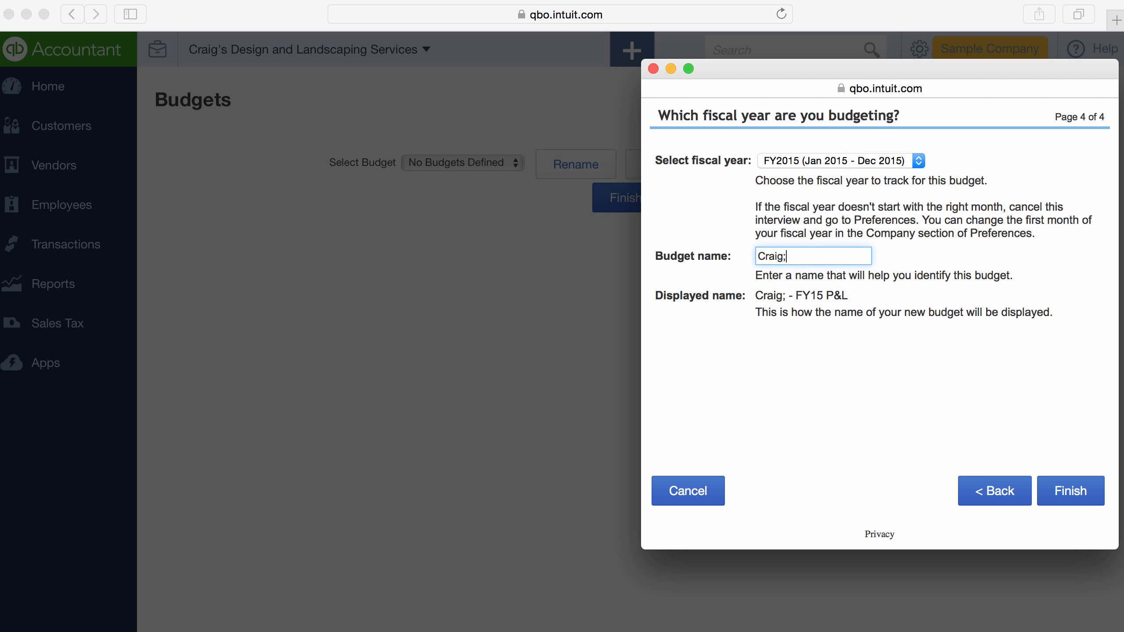
{"action": "key", "text": "BackSpace"}
{"action": "type", "text": "'s Budget"}
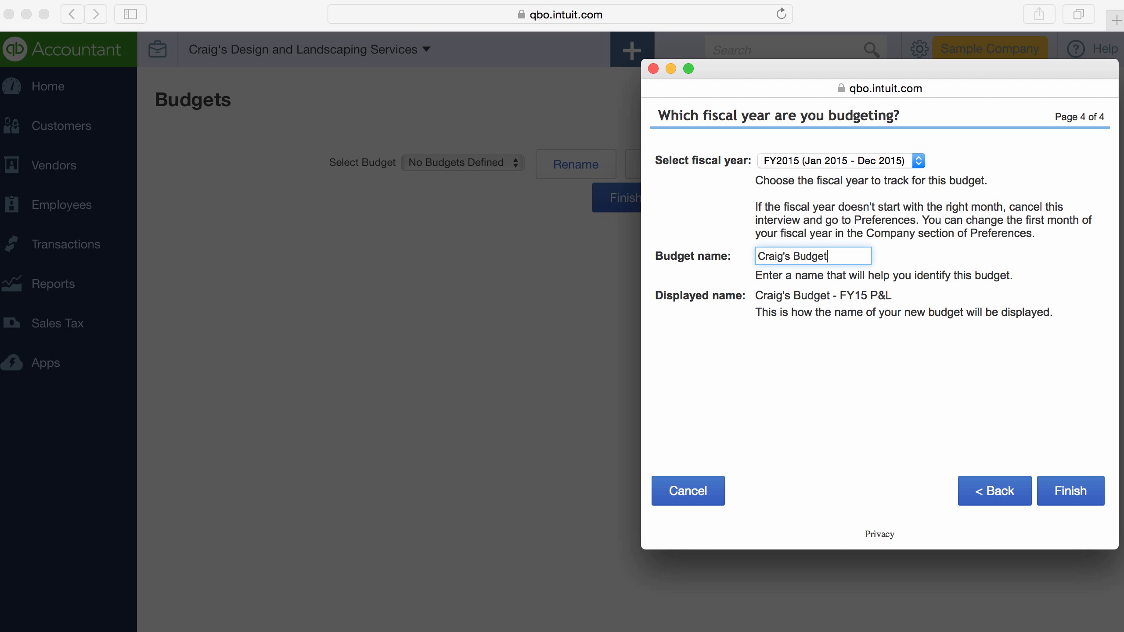
{"action": "left_click", "coordinate": [1068, 493]}
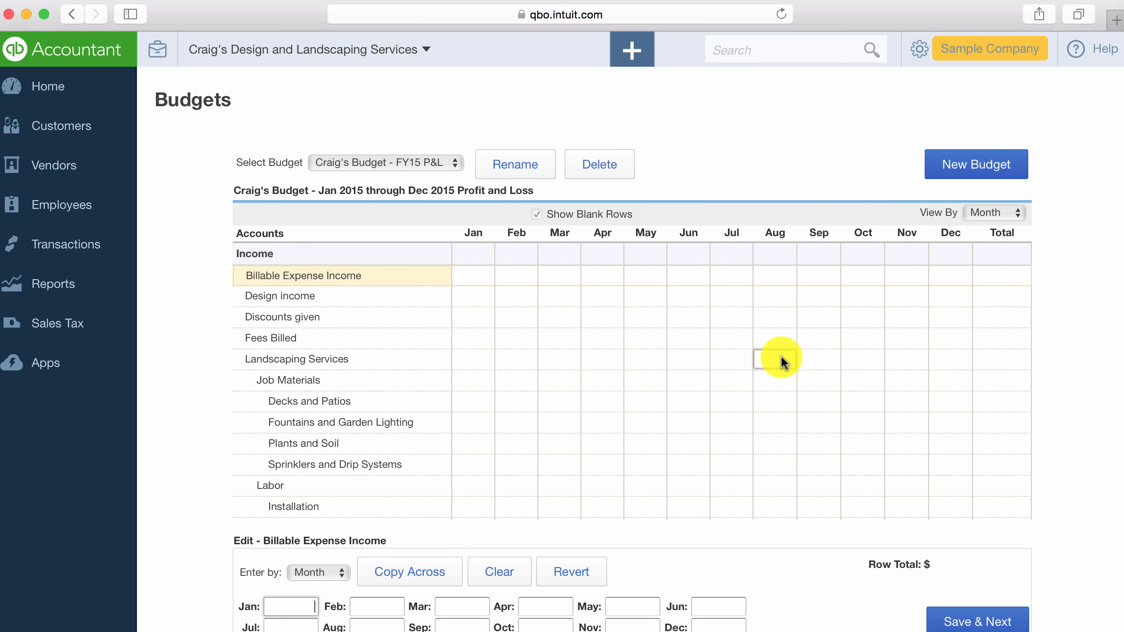
Examine the income, cost of goods sold and expense accounts listed in the new budget.
{"action": "scroll", "coordinate": [781, 355], "scroll_direction": "down", "scroll_amount": 3}
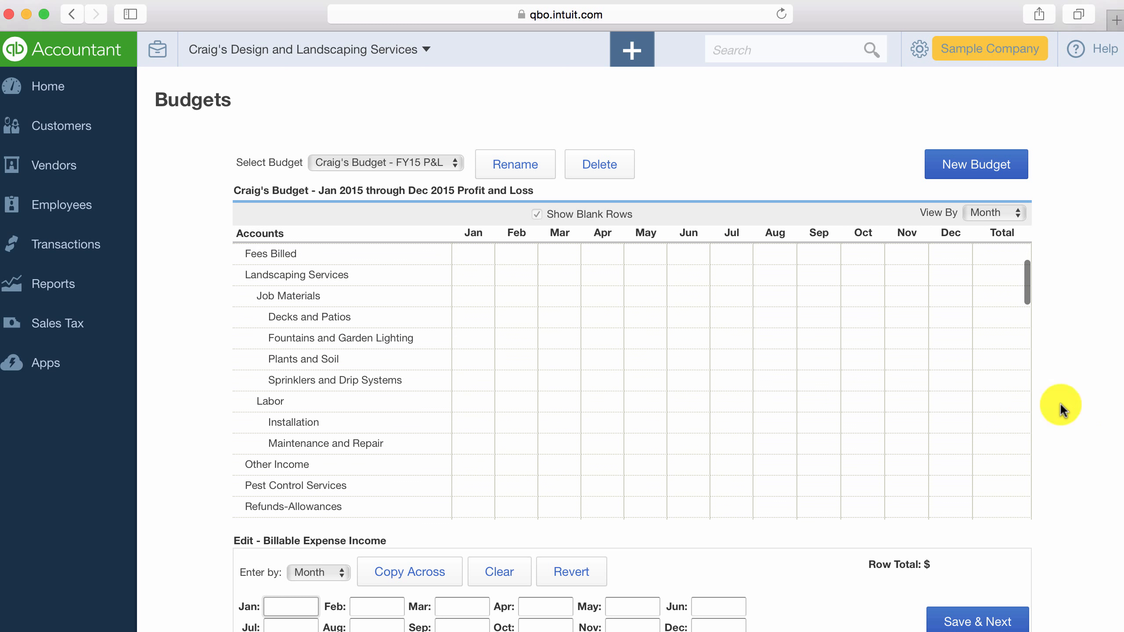
{"action": "scroll", "coordinate": [948, 387], "scroll_direction": "up", "scroll_amount": 5}
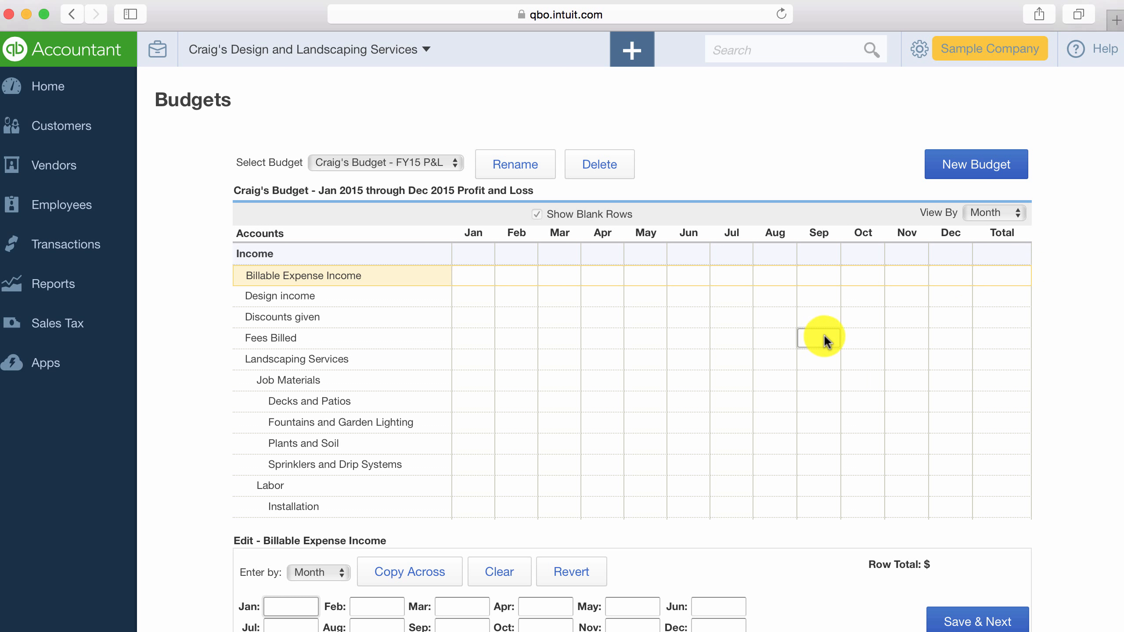
{"action": "scroll", "coordinate": [824, 337], "scroll_direction": "down", "scroll_amount": 5}
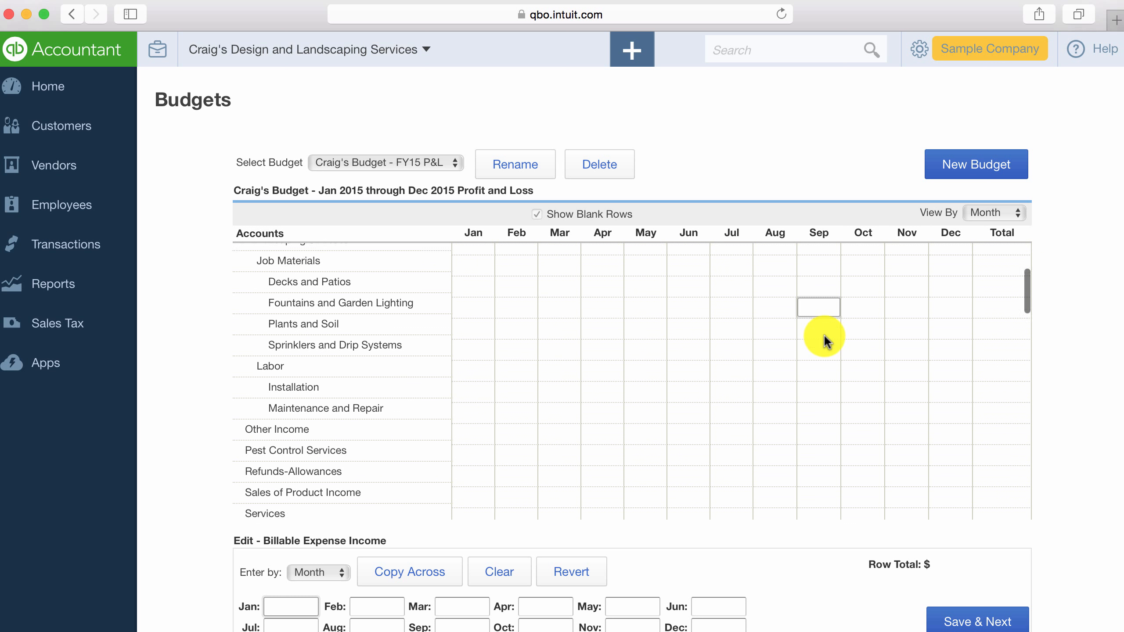
{"action": "scroll", "coordinate": [824, 339], "scroll_direction": "down", "scroll_amount": 10}
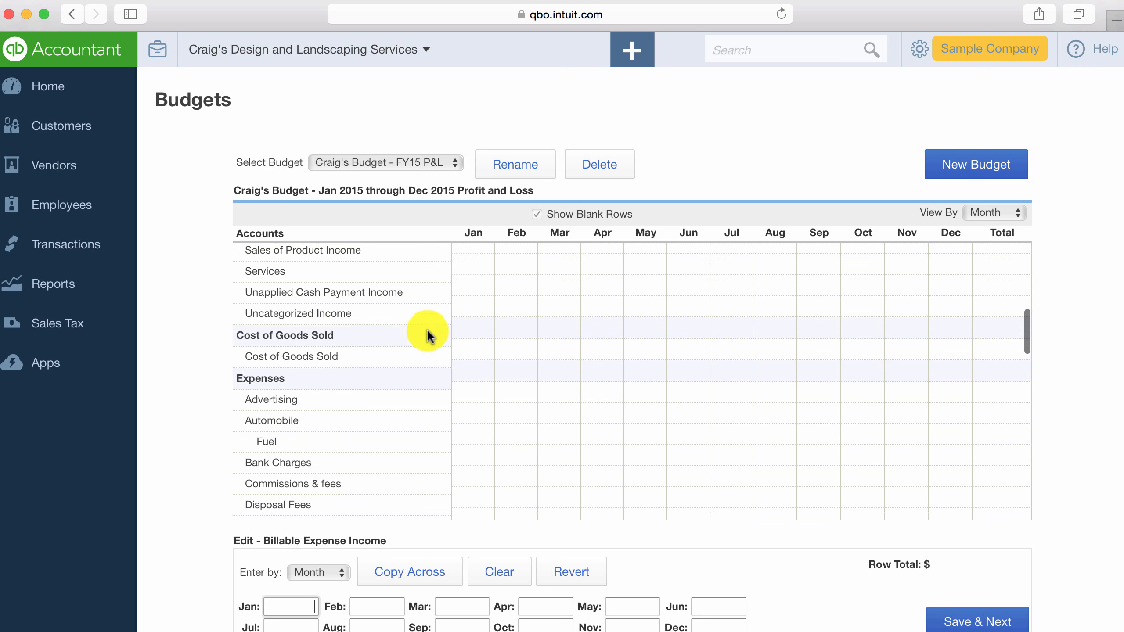
{"action": "scroll", "coordinate": [426, 332], "scroll_direction": "down", "scroll_amount": 4}
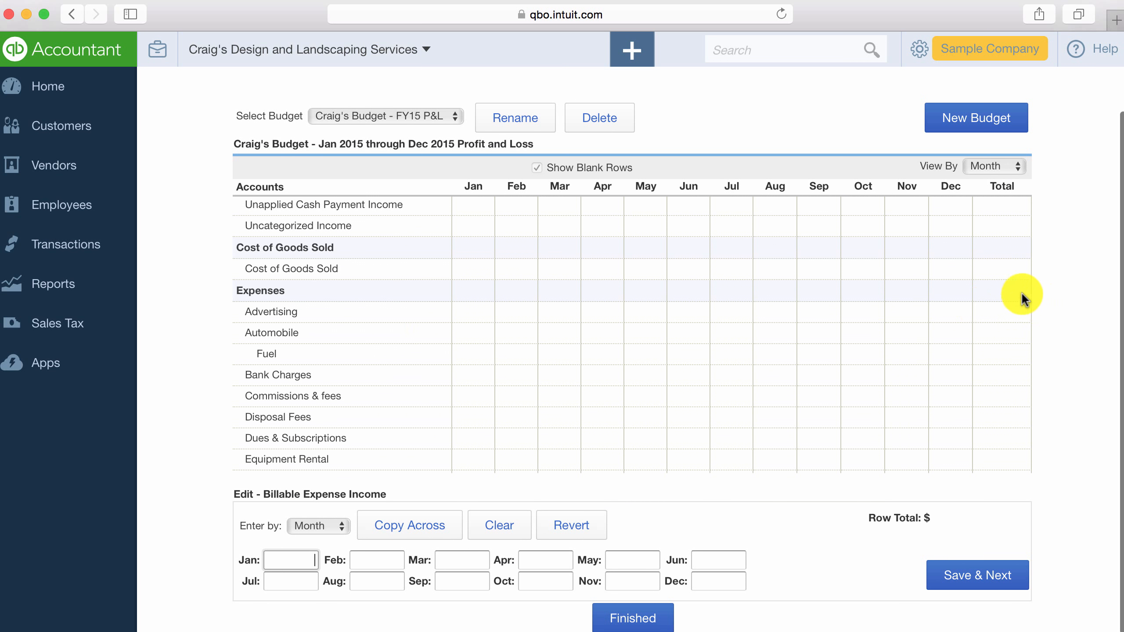
{"action": "scroll", "coordinate": [797, 308], "scroll_direction": "up", "scroll_amount": 8}
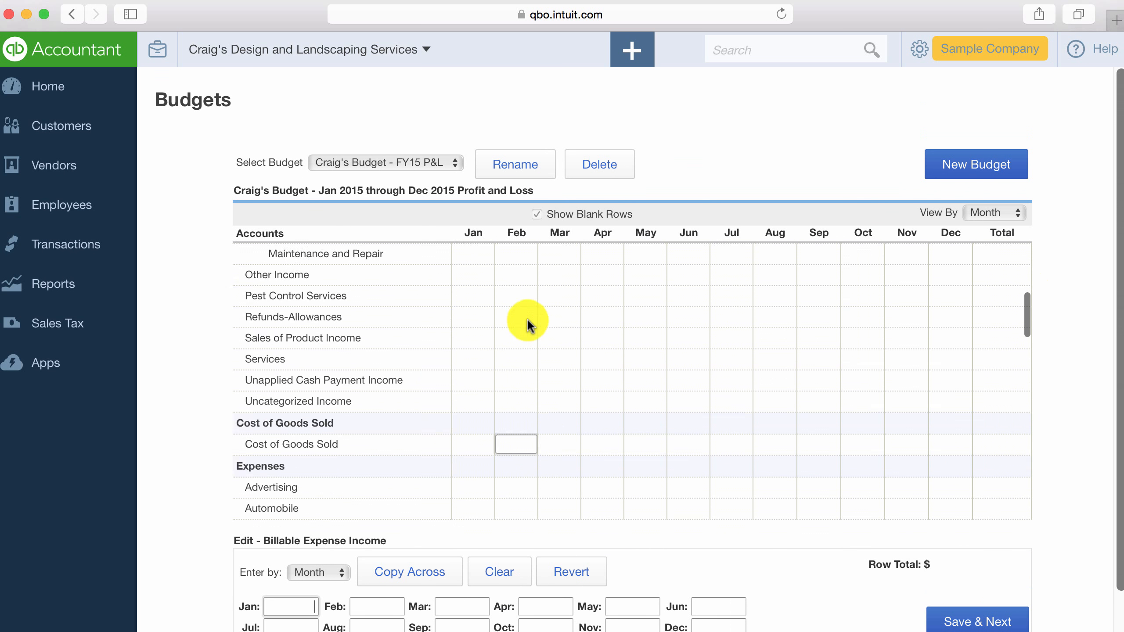
{"action": "scroll", "coordinate": [527, 317], "scroll_direction": "up", "scroll_amount": 10}
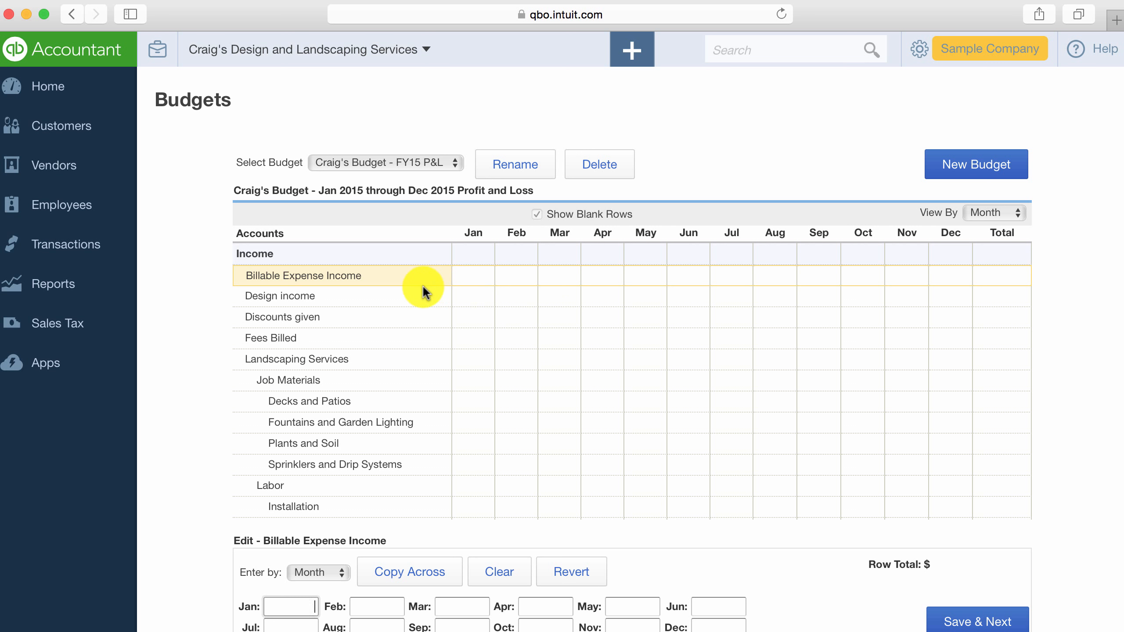
Budget 23,000 for January under Billable Expense Income and copy the amount across to all following months.
{"action": "left_click", "coordinate": [478, 272]}
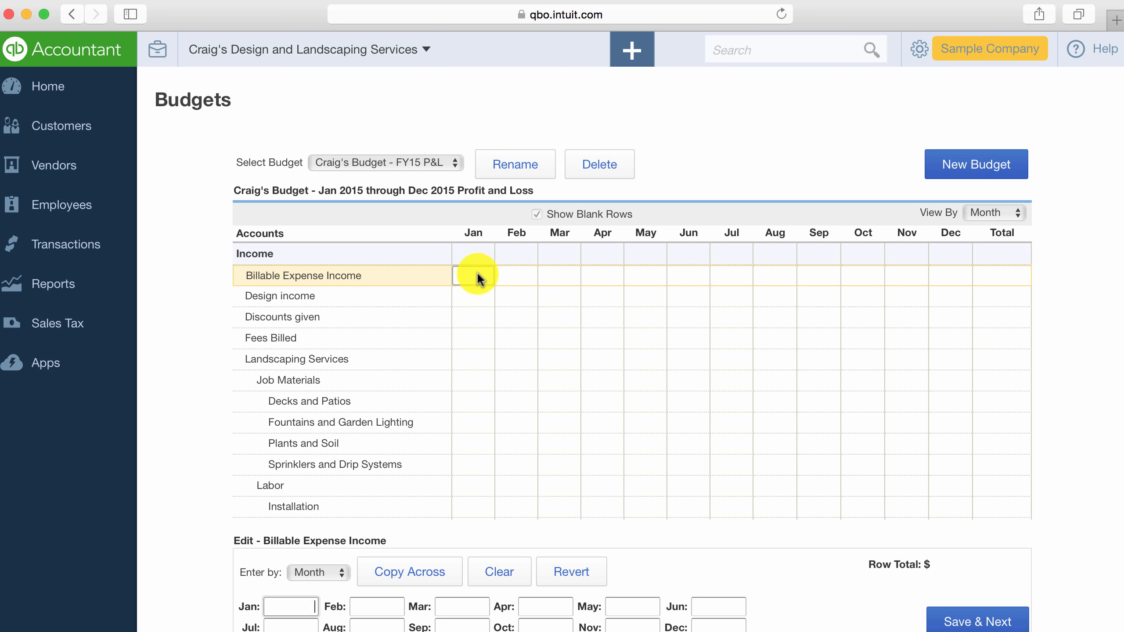
{"action": "scroll", "coordinate": [475, 273], "scroll_direction": "down", "scroll_amount": 1}
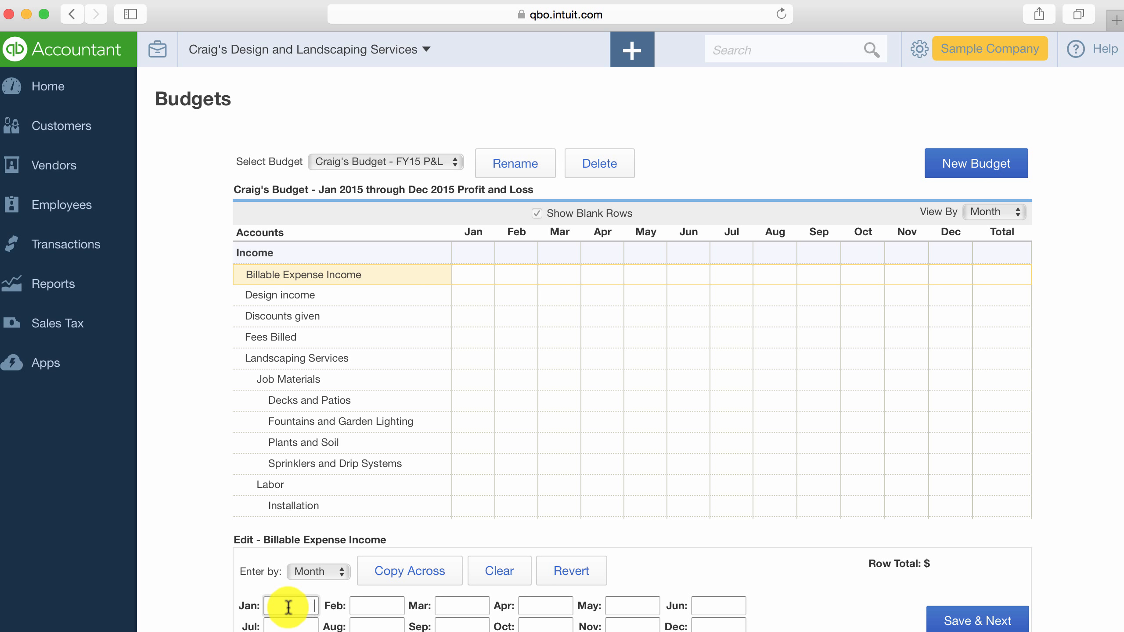
{"action": "type", "text": "23000"}
{"action": "left_click", "coordinate": [290, 606]}
{"action": "left_click", "coordinate": [403, 573]}
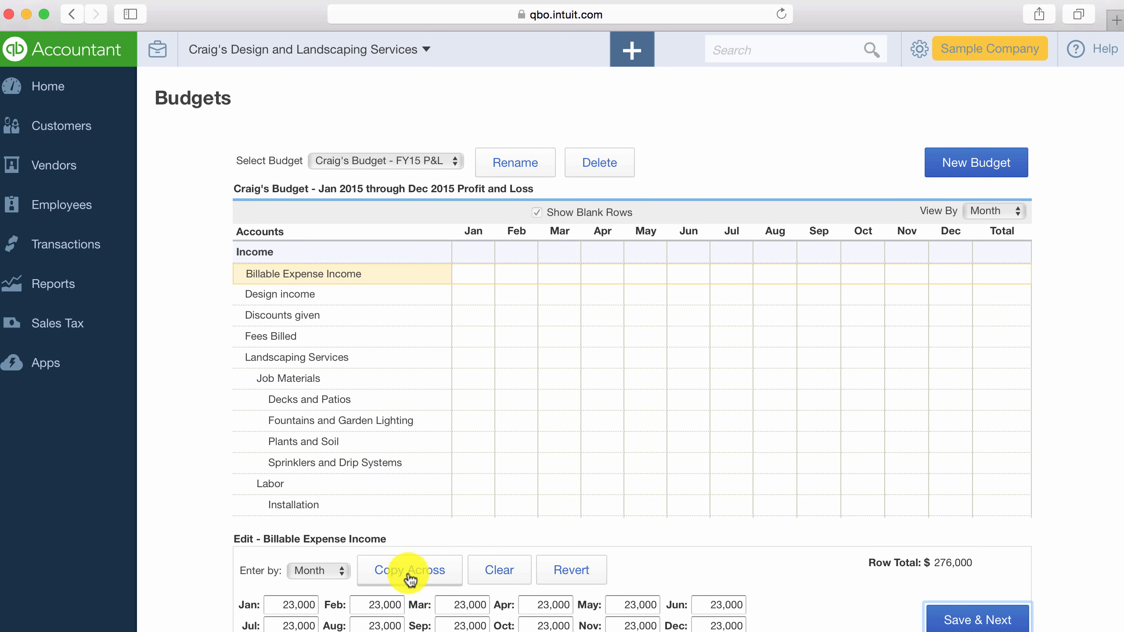
Raise the April amount for Billable Expense Income to 26,000 and copy it across the remaining months.
{"action": "left_click", "coordinate": [375, 605]}
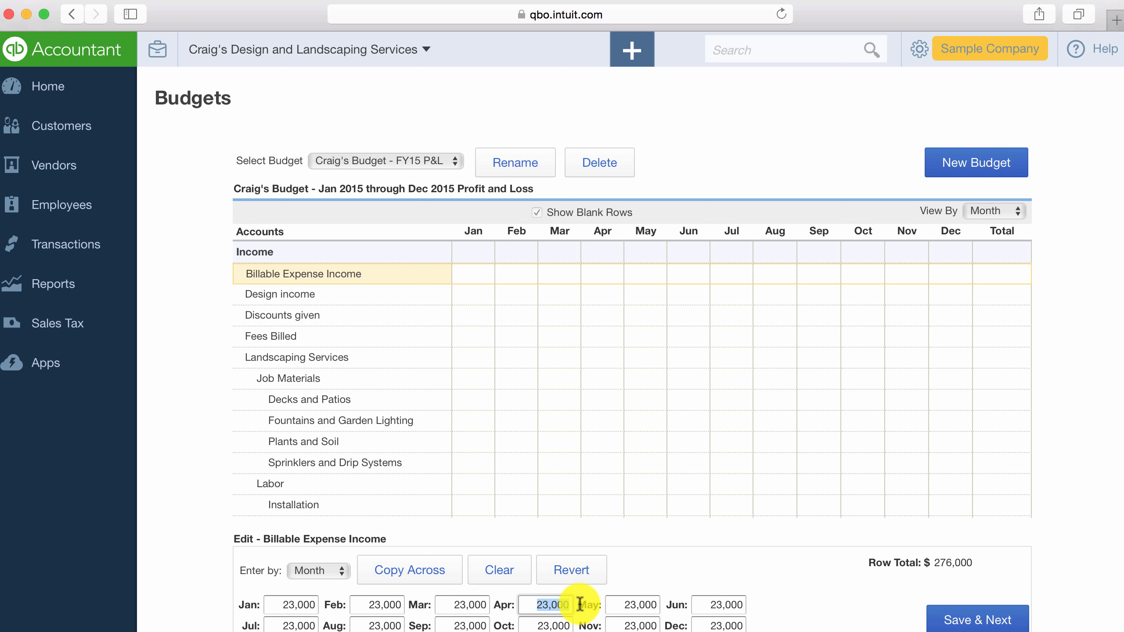
{"action": "type", "text": "26000"}
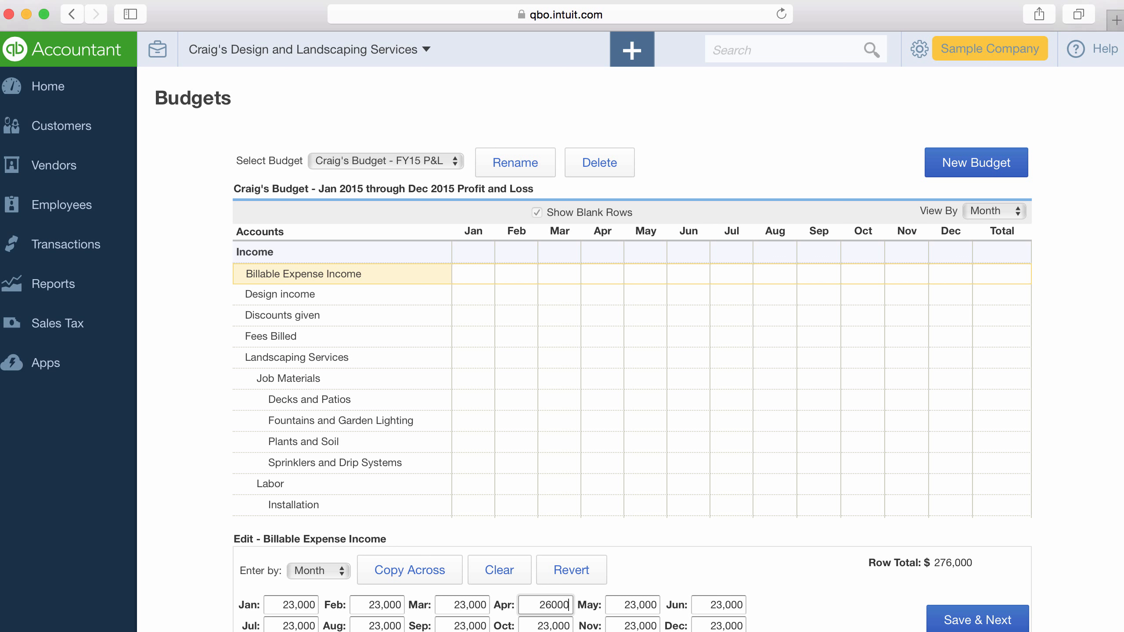
{"action": "left_click", "coordinate": [441, 577]}
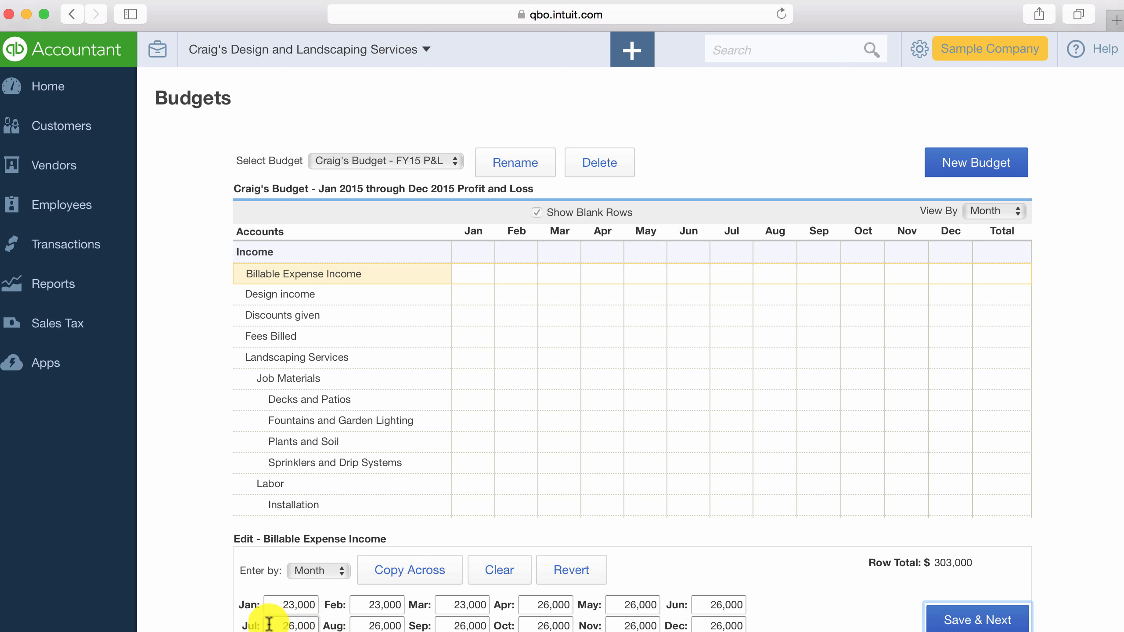
Set Billable Expense Income to 30,000 from July through December and save the row.
{"action": "left_click_drag", "start_coordinate": [271, 625], "coordinate": [324, 624]}
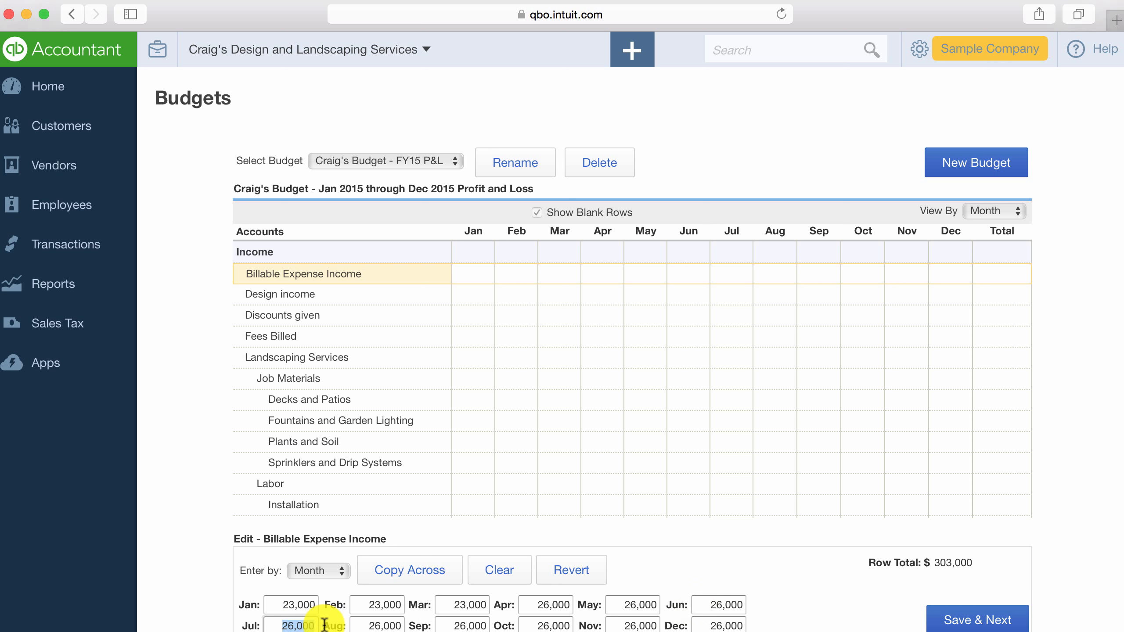
{"action": "type", "text": "30,"}
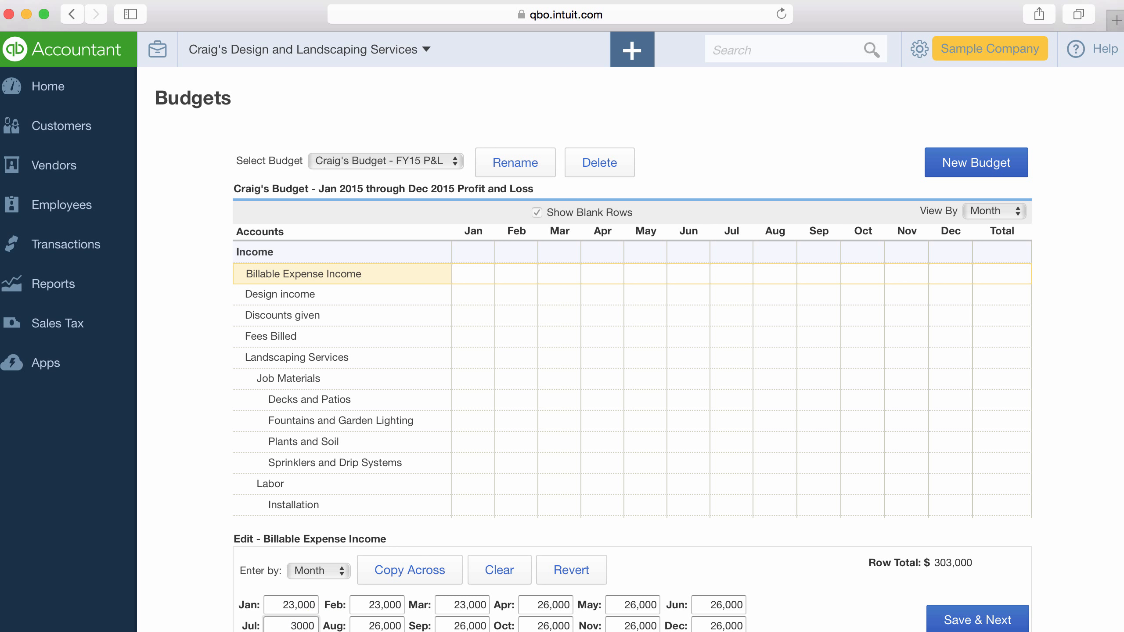
{"action": "type", "text": "000"}
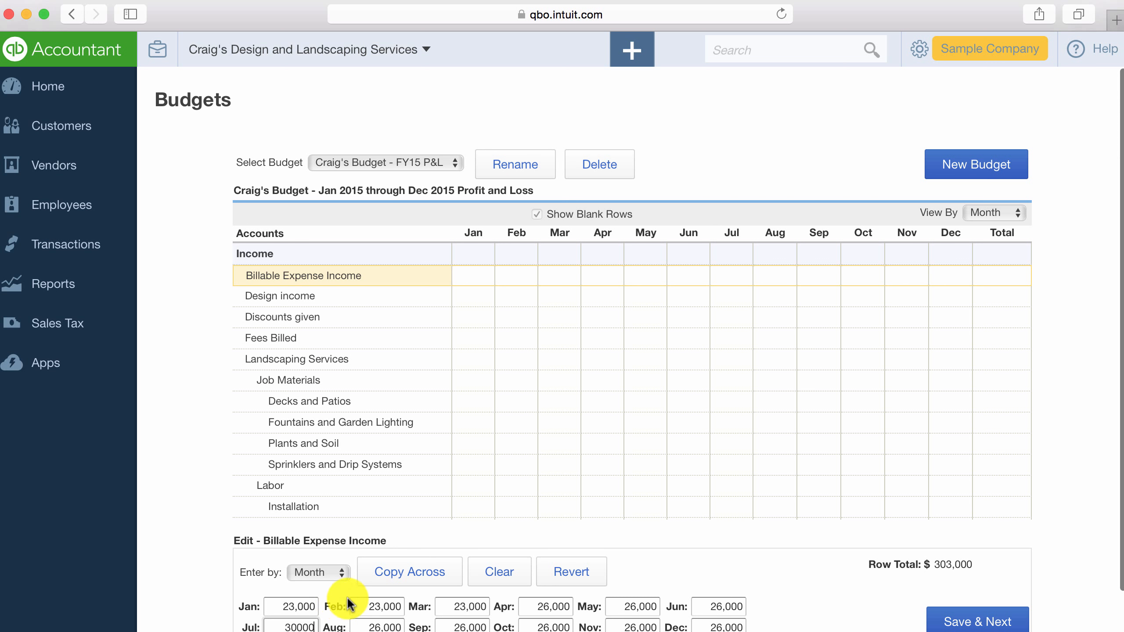
{"action": "left_click", "coordinate": [423, 576]}
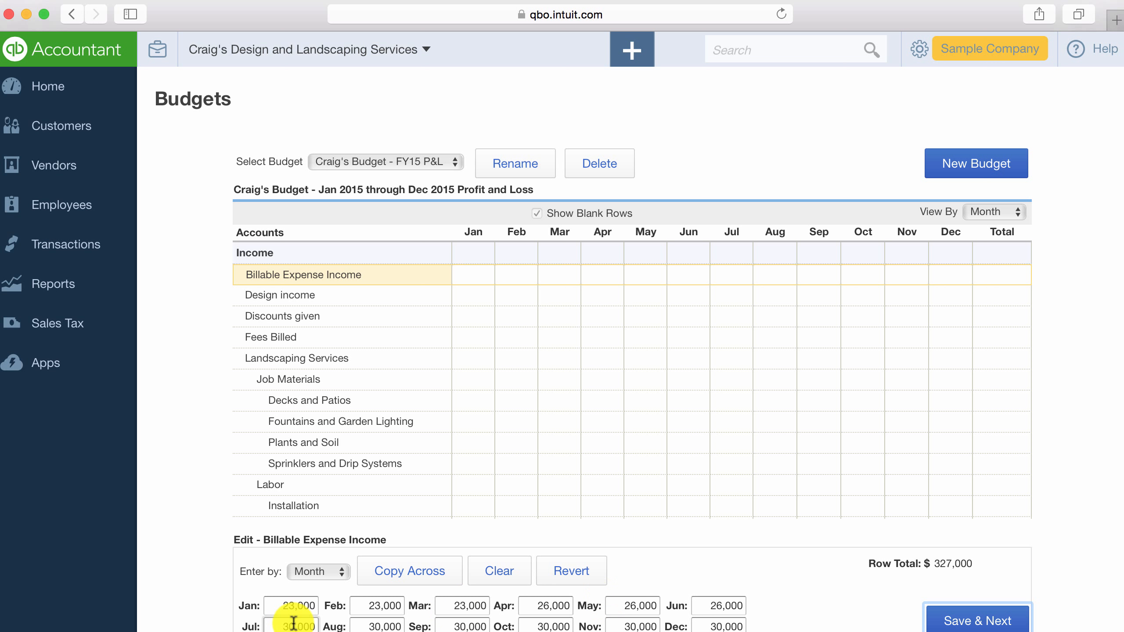
{"action": "scroll", "coordinate": [826, 585], "scroll_direction": "down", "scroll_amount": 2}
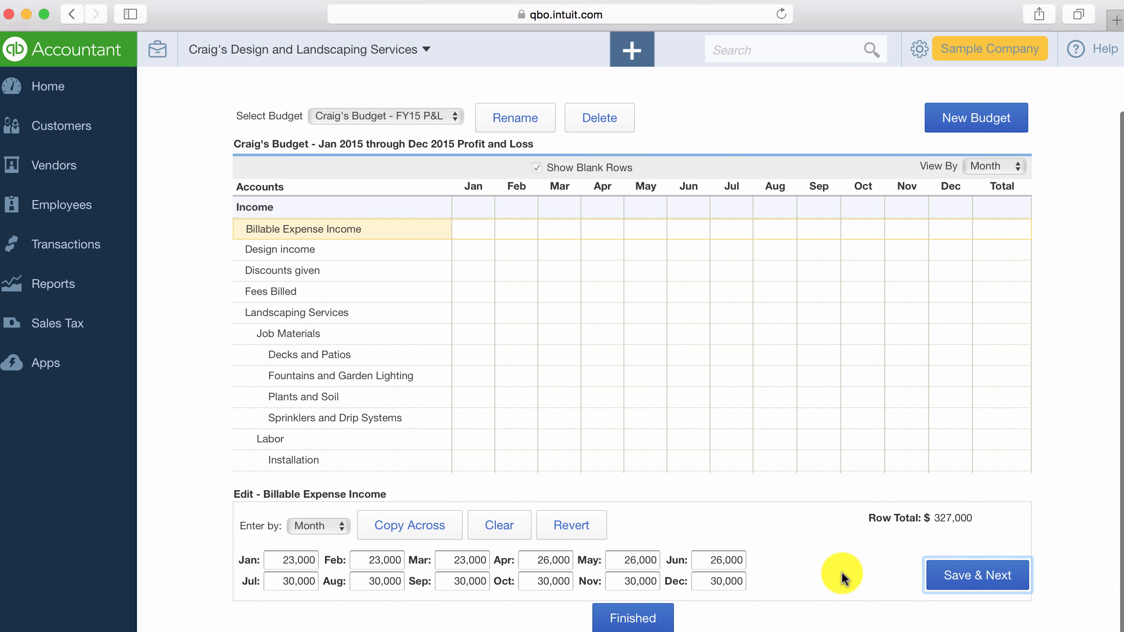
{"action": "left_click", "coordinate": [951, 575]}
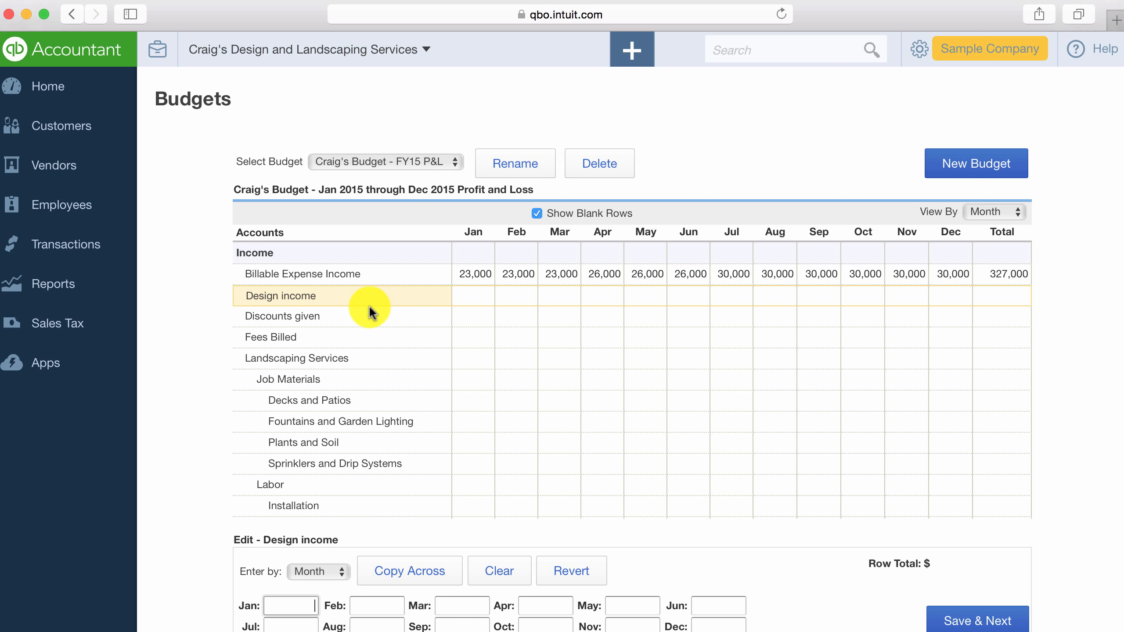
Review the saved budget row and look through the remaining income accounts down to the expense accounts.
{"action": "scroll", "coordinate": [369, 305], "scroll_direction": "down", "scroll_amount": 2}
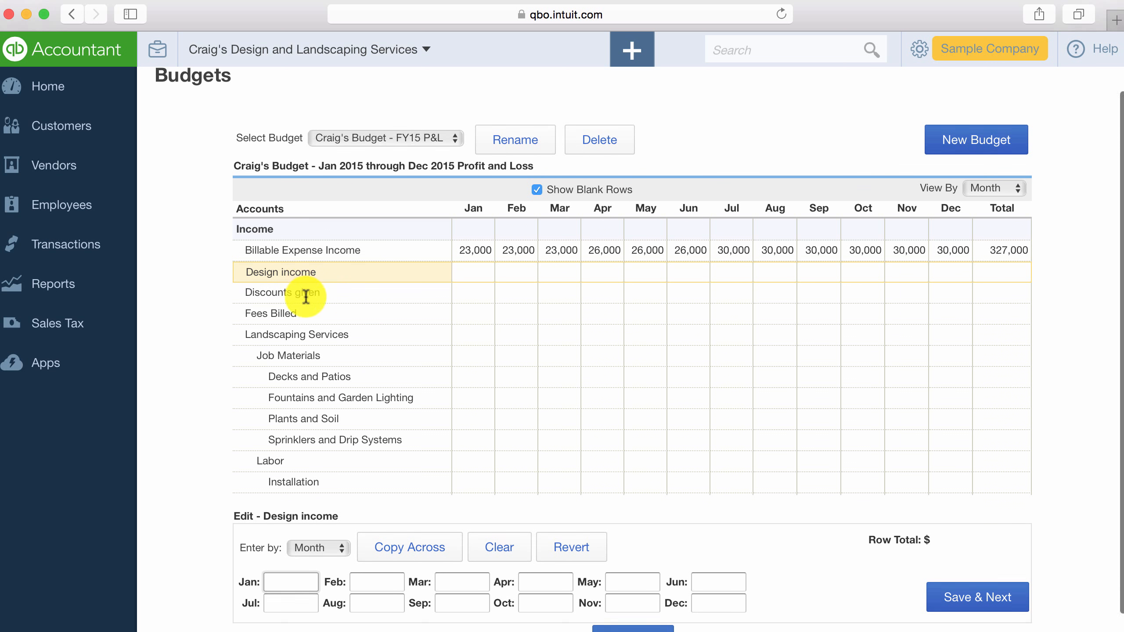
{"action": "scroll", "coordinate": [306, 296], "scroll_direction": "down", "scroll_amount": 2}
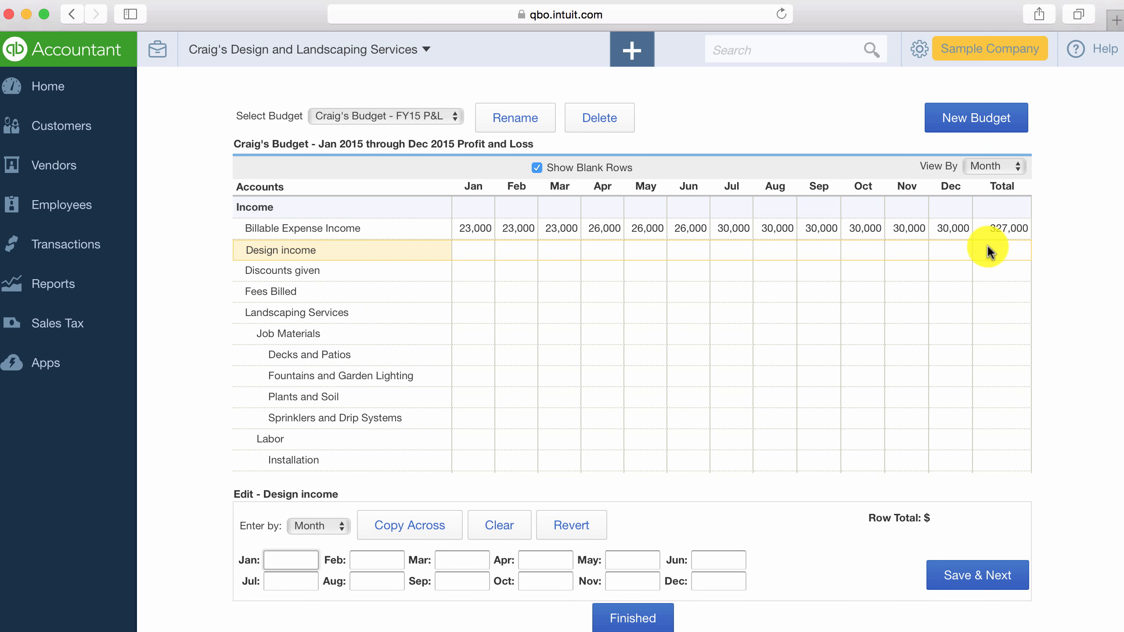
{"action": "left_click", "coordinate": [886, 313]}
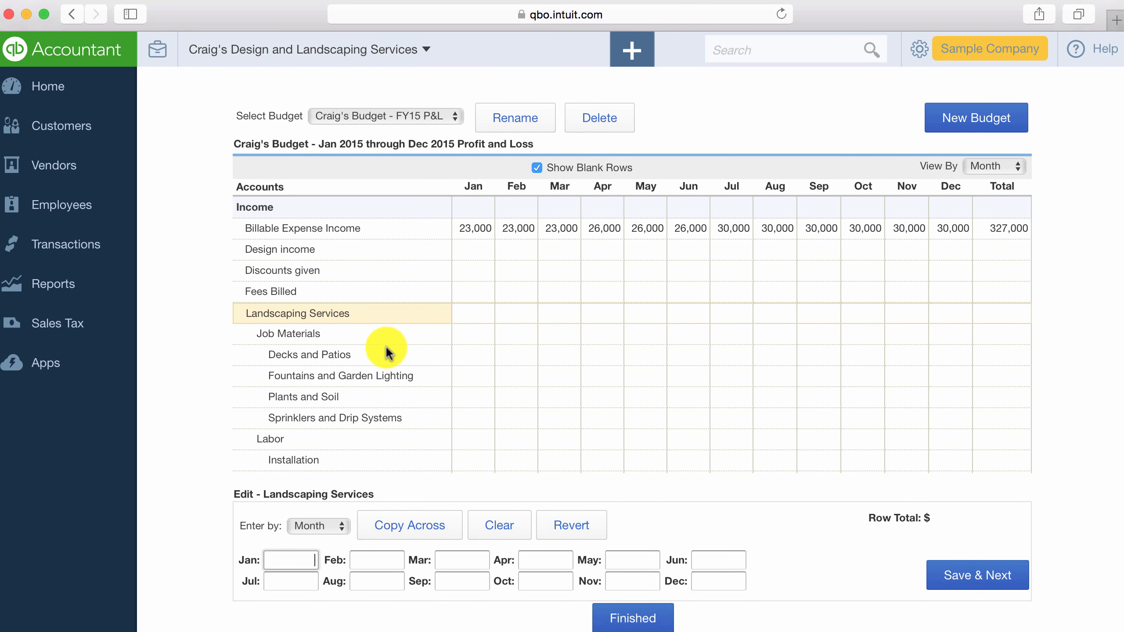
{"action": "left_click", "coordinate": [384, 351]}
{"action": "scroll", "coordinate": [749, 355], "scroll_direction": "down", "scroll_amount": 5}
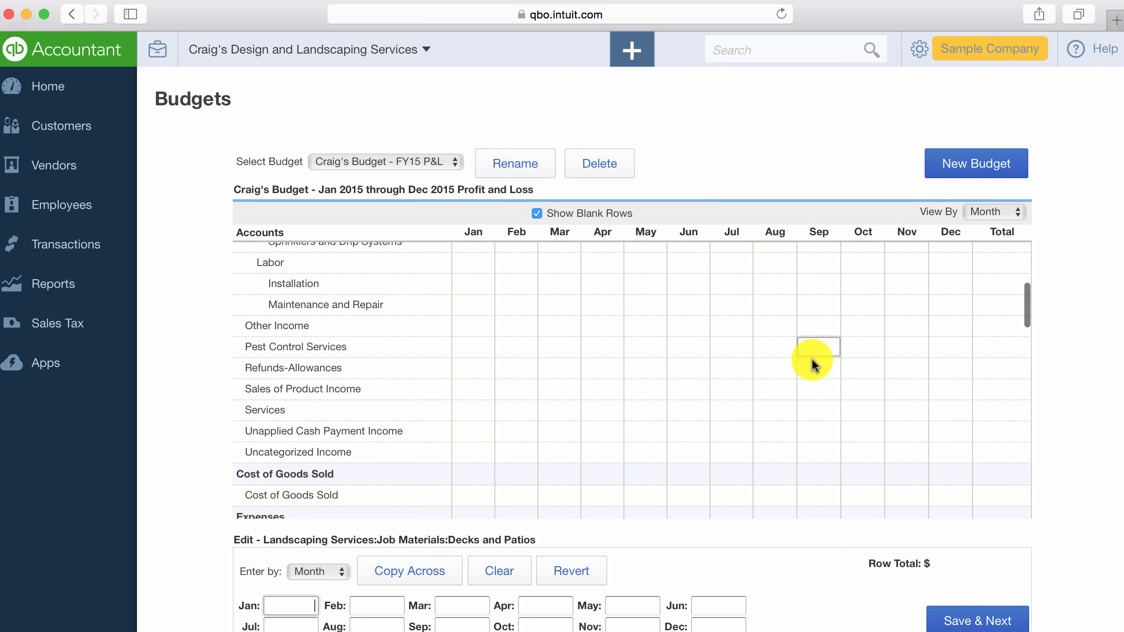
{"action": "scroll", "coordinate": [907, 350], "scroll_direction": "down", "scroll_amount": 3}
{"action": "left_click_drag", "start_coordinate": [1026, 327], "coordinate": [1017, 350]}
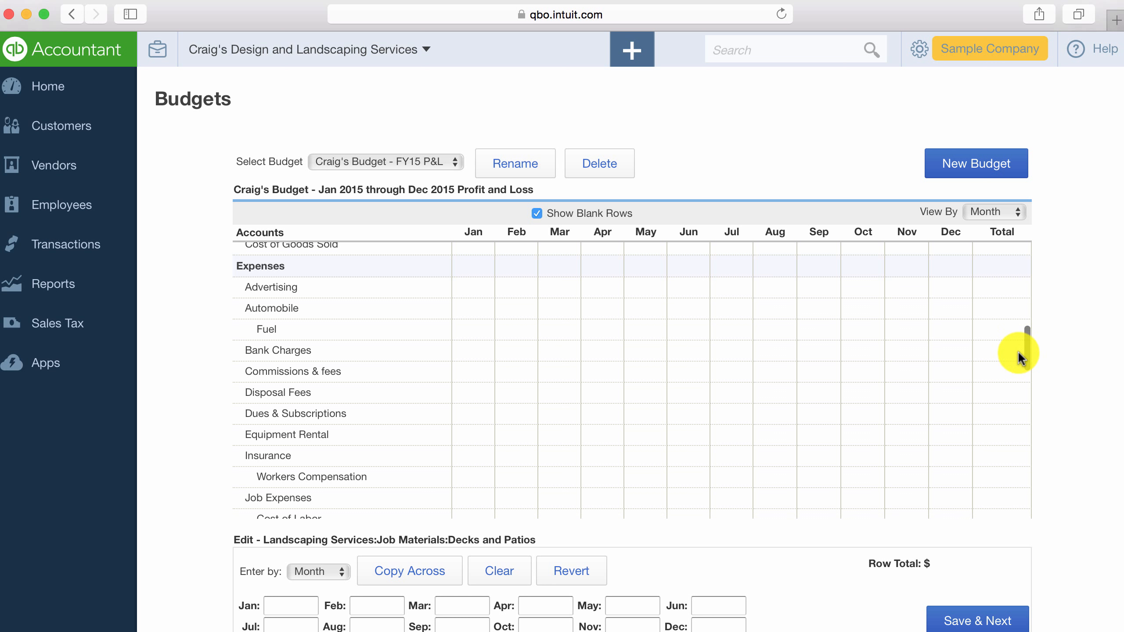
Budget 500 per month for the Advertising expense account by copying the January amount across the year.
{"action": "left_click", "coordinate": [391, 291]}
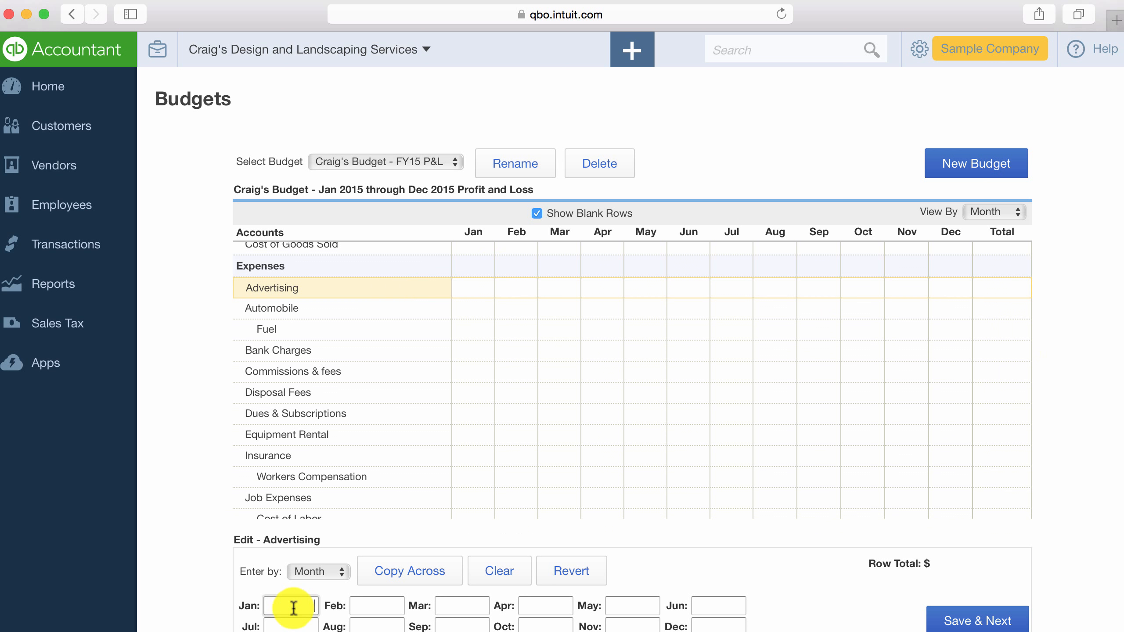
{"action": "type", "text": "500"}
{"action": "left_click", "coordinate": [409, 585]}
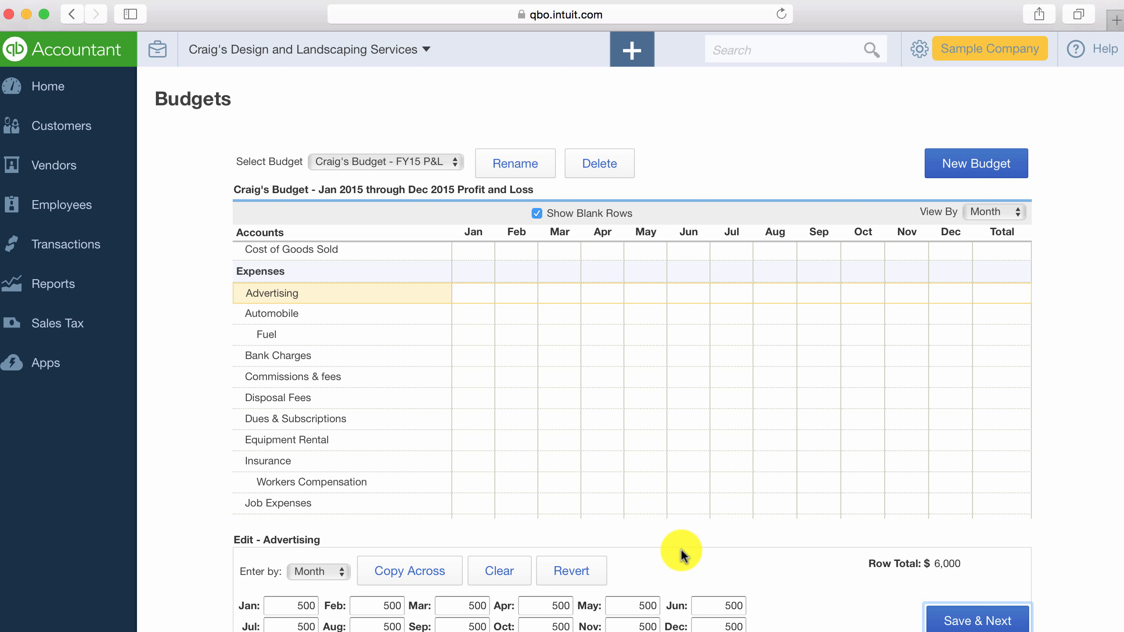
Save the Advertising row, and budget Bank Charges by quarter with 50 copied across all four quarters, saving that row too.
{"action": "left_click", "coordinate": [951, 618]}
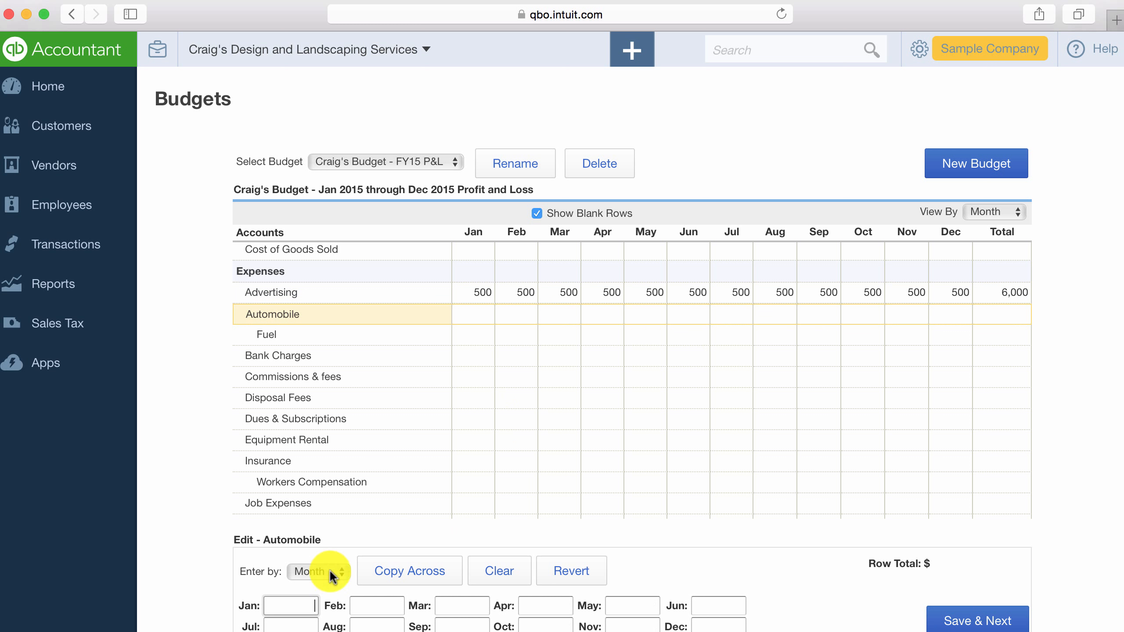
{"action": "left_click", "coordinate": [312, 571]}
{"action": "left_click", "coordinate": [315, 592]}
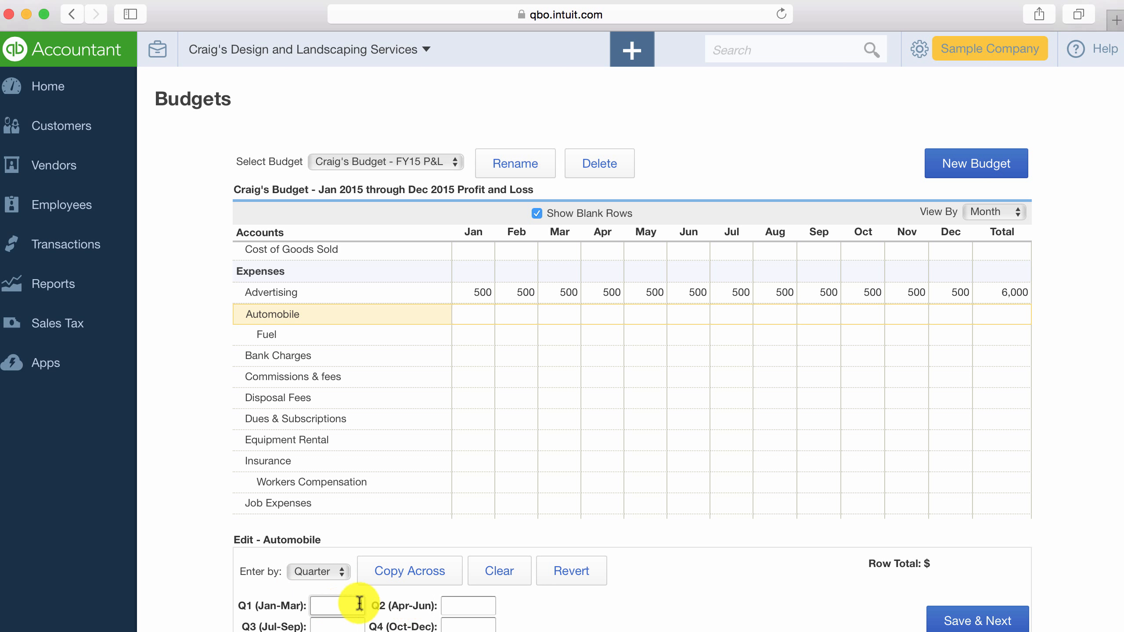
{"action": "left_click", "coordinate": [299, 362]}
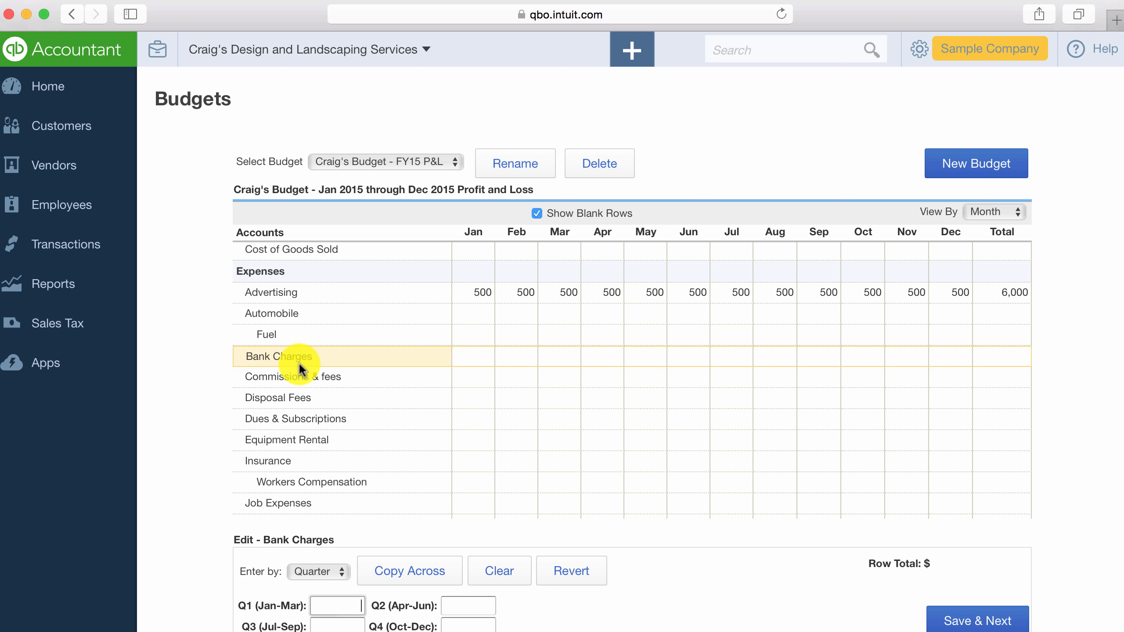
{"action": "left_click", "coordinate": [349, 603]}
{"action": "type", "text": "50"}
{"action": "left_click", "coordinate": [384, 589]}
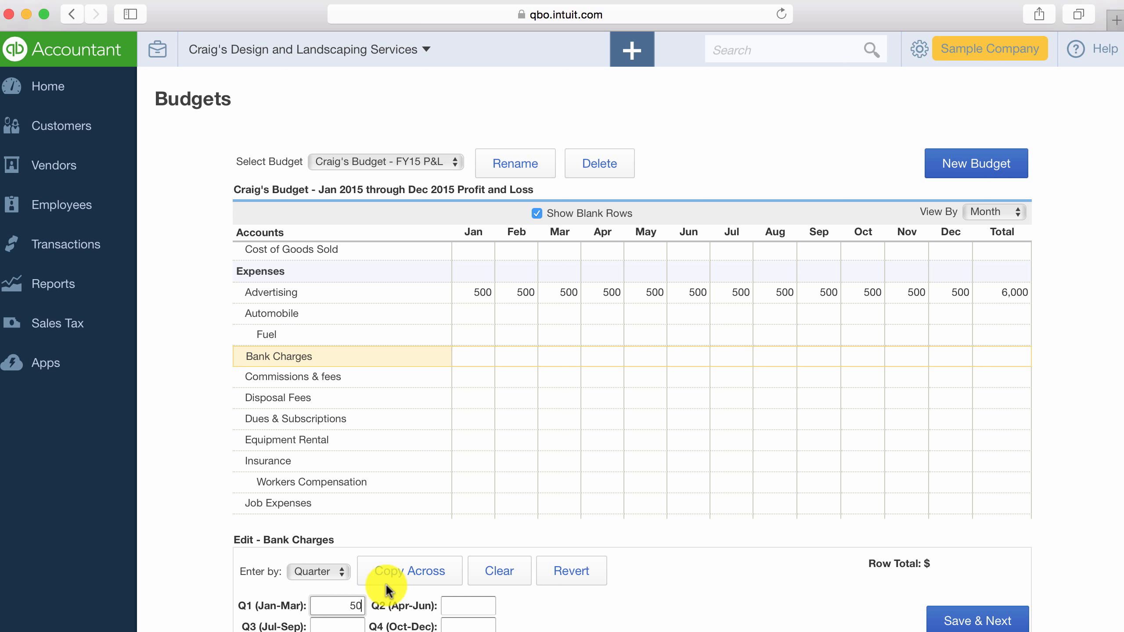
{"action": "left_click", "coordinate": [425, 572]}
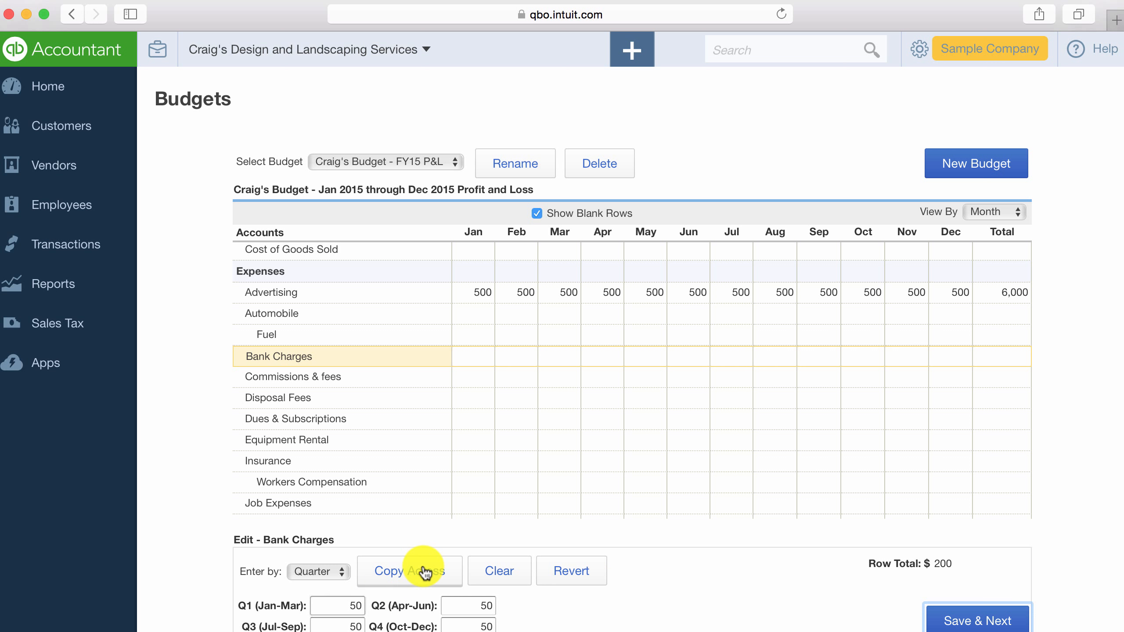
{"action": "left_click", "coordinate": [967, 621]}
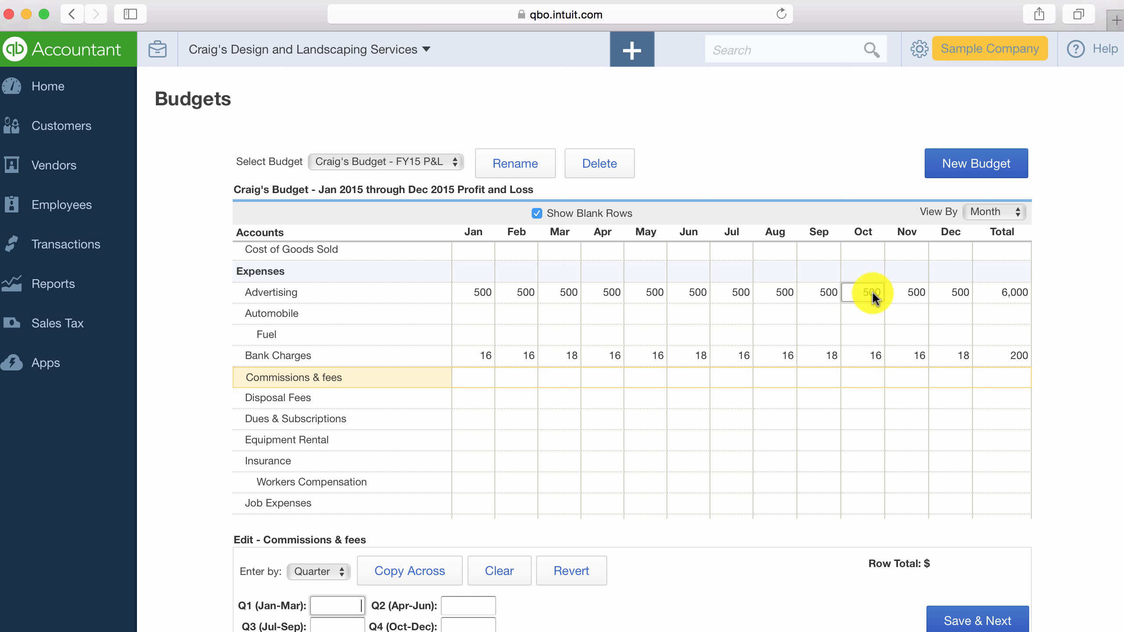
View the budget by quarter to check the quarterly amounts, and return to the monthly view.
{"action": "left_click", "coordinate": [982, 214]}
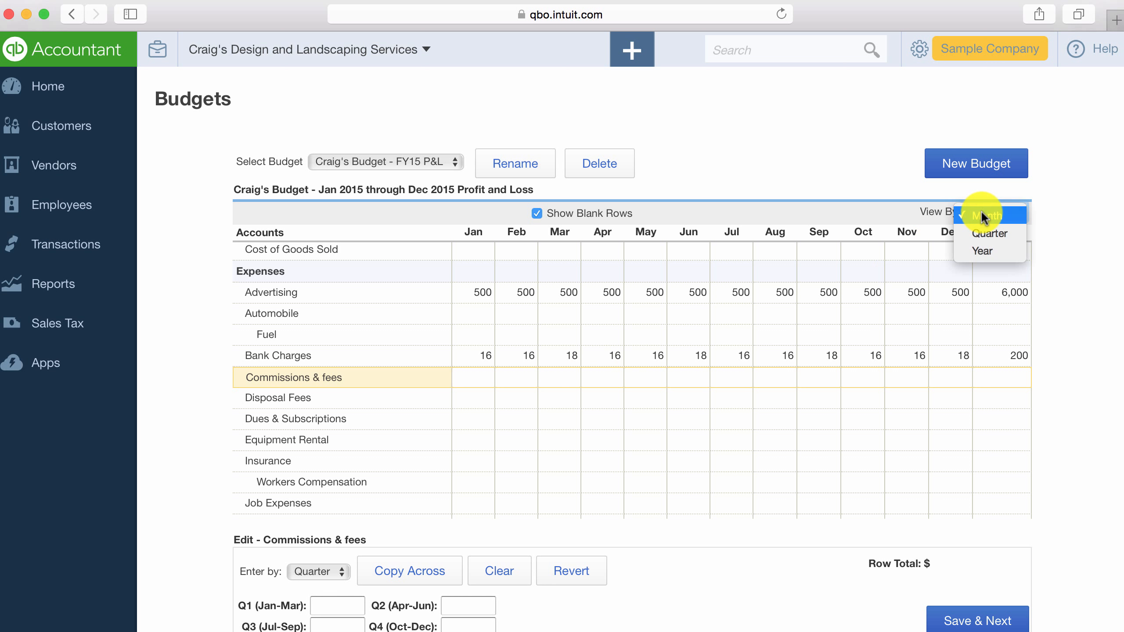
{"action": "left_click", "coordinate": [980, 230]}
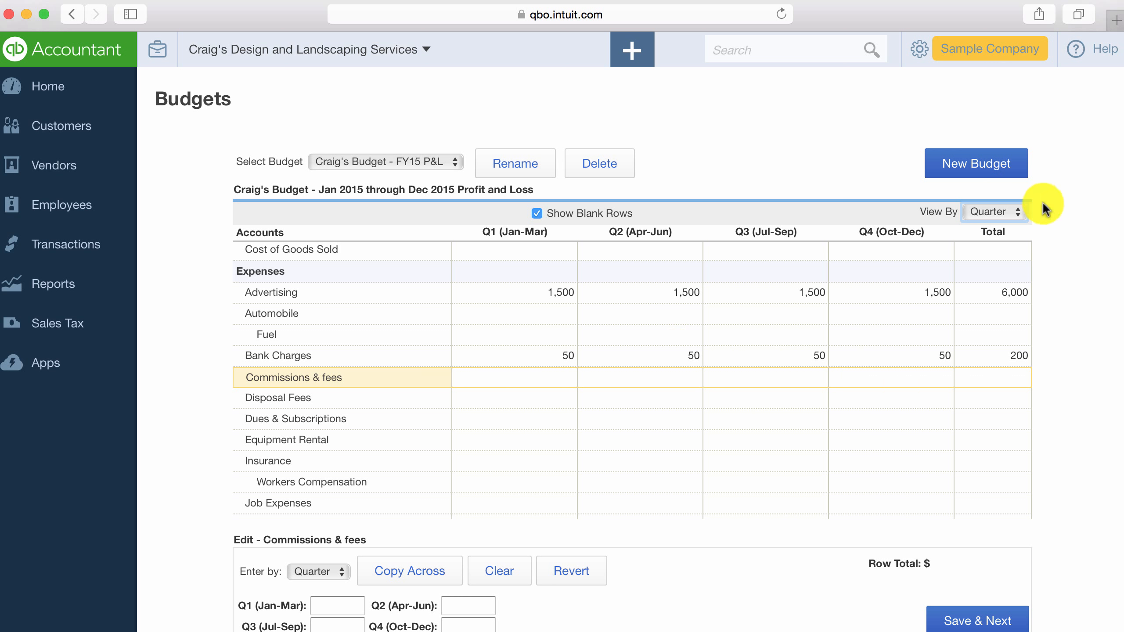
{"action": "left_click", "coordinate": [1002, 211]}
{"action": "left_click", "coordinate": [994, 198]}
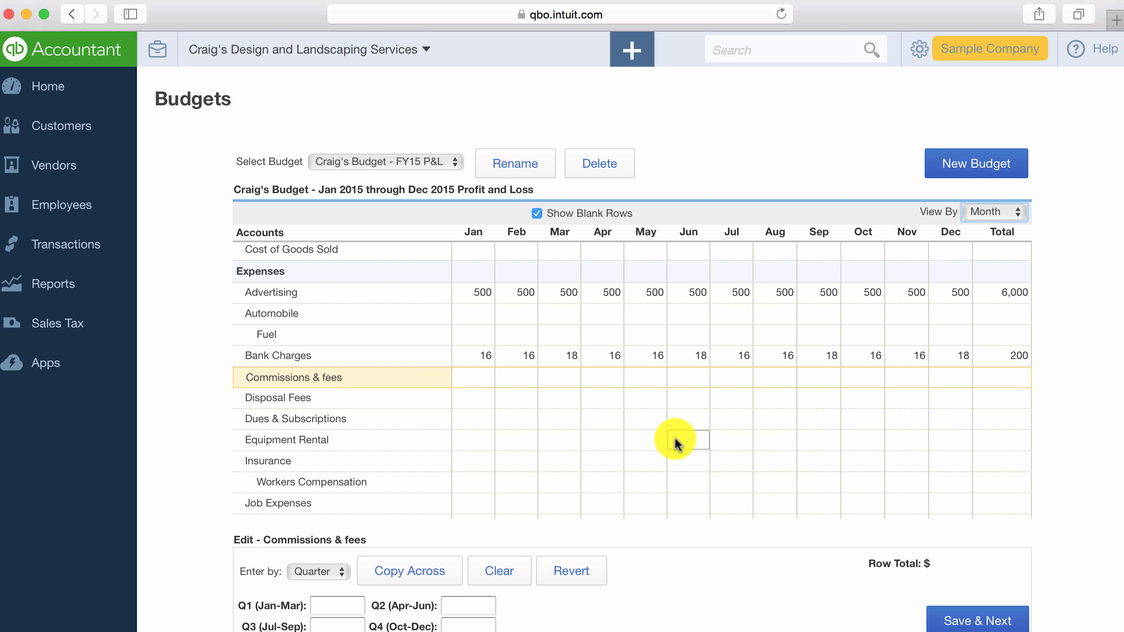
Budget an annual amount of 3000 for the Insurance expense account using yearly entry, and save the row.
{"action": "left_click", "coordinate": [316, 572]}
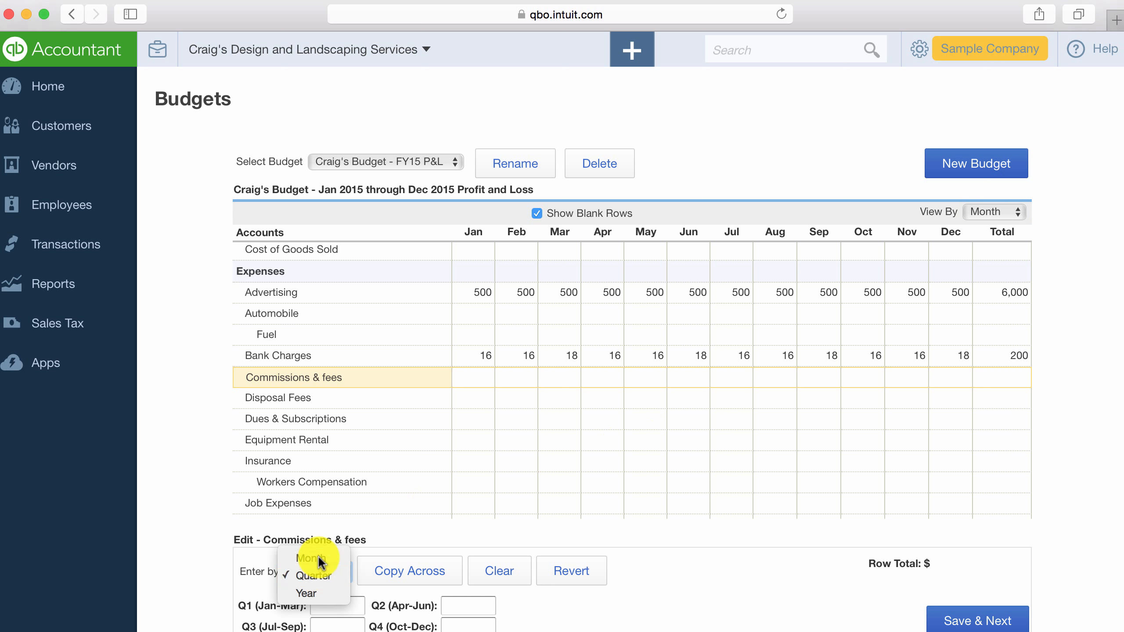
{"action": "left_click", "coordinate": [307, 554]}
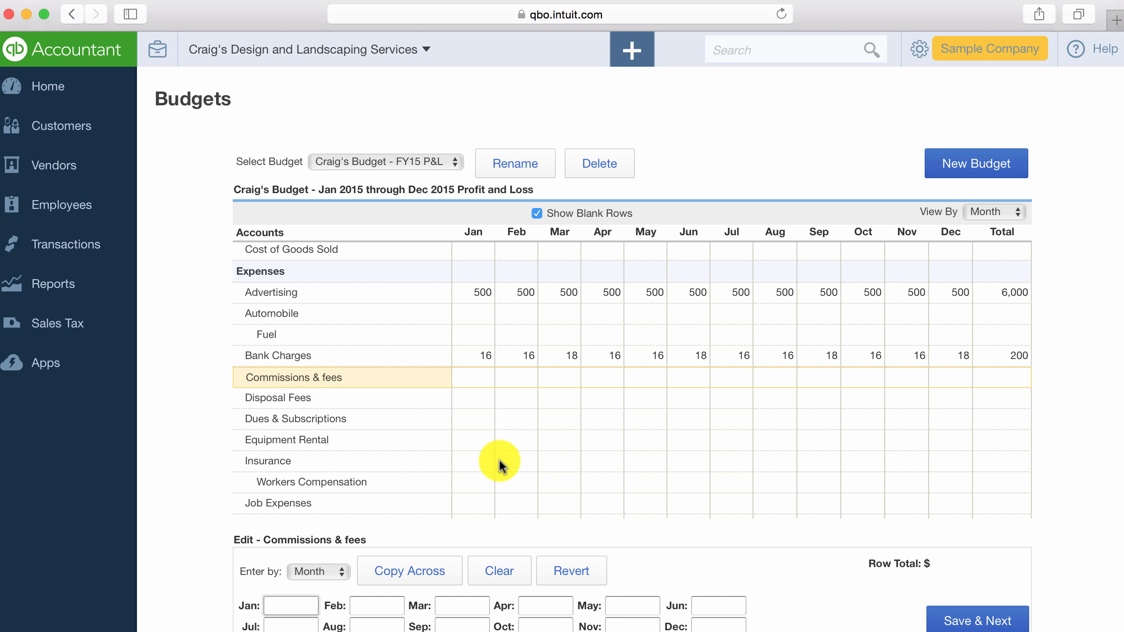
{"action": "left_click", "coordinate": [472, 460]}
{"action": "scroll", "coordinate": [398, 480], "scroll_direction": "down", "scroll_amount": 3}
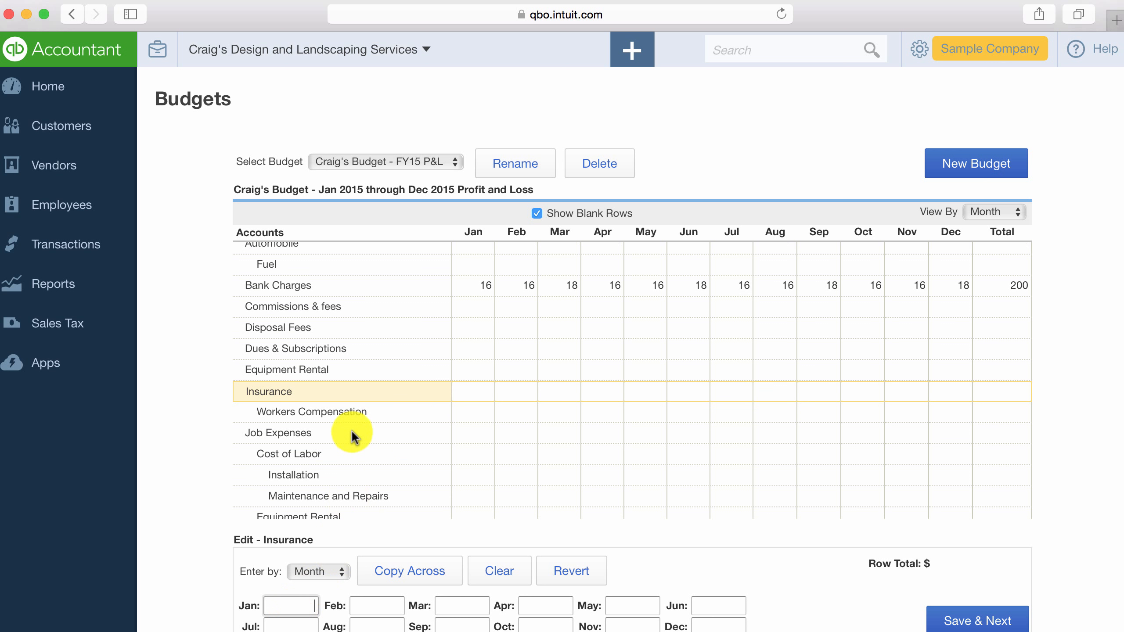
{"action": "left_click", "coordinate": [318, 571]}
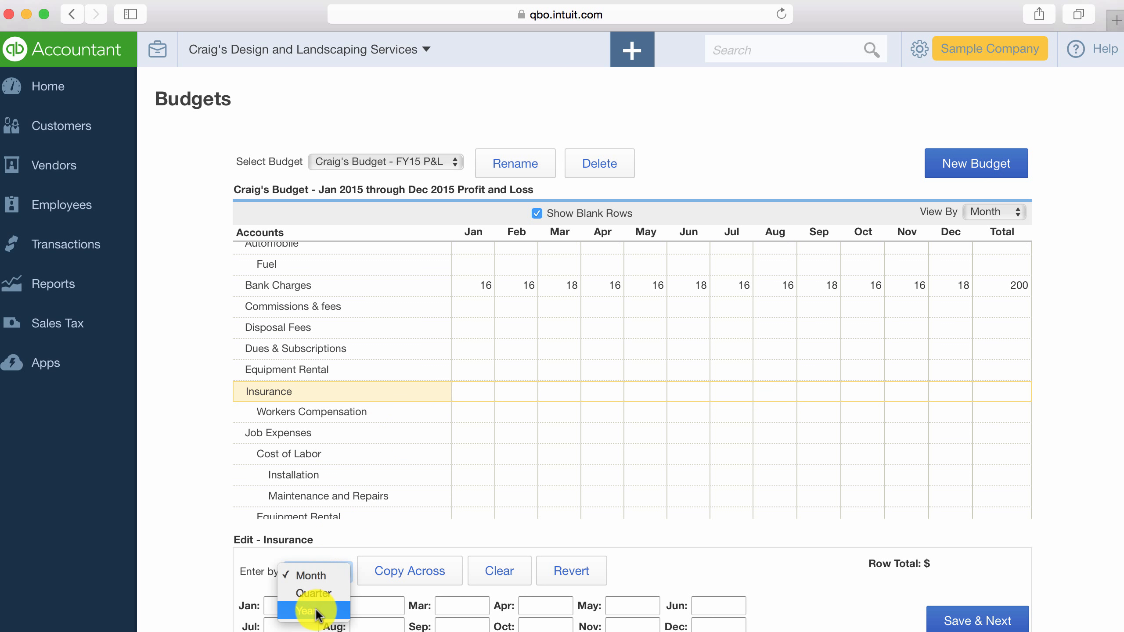
{"action": "left_click", "coordinate": [320, 609]}
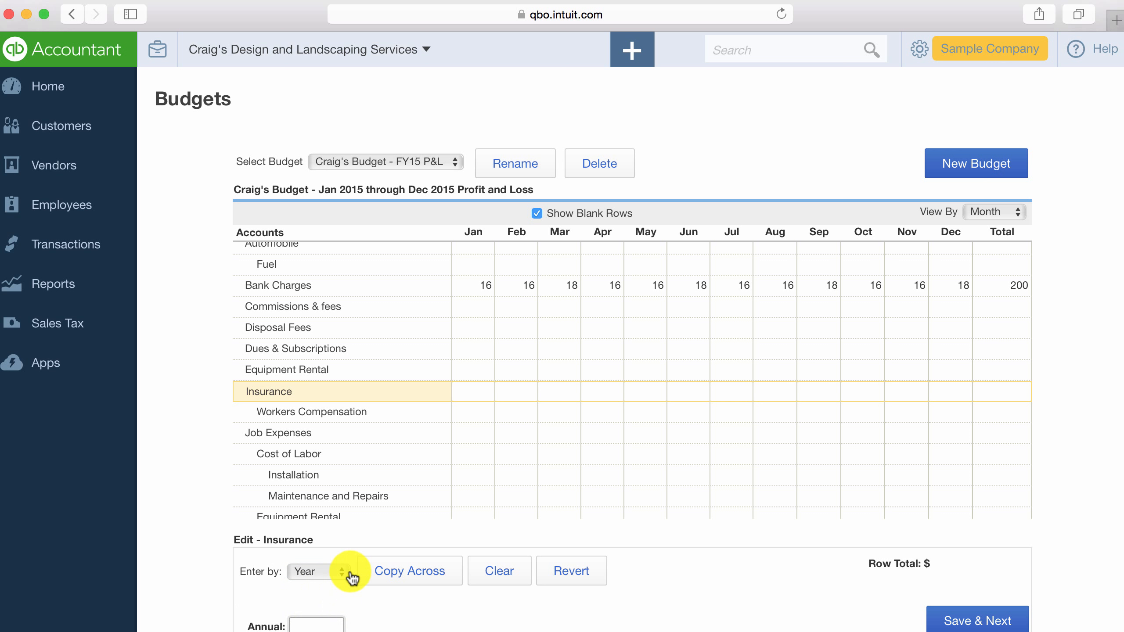
{"action": "type", "text": "3000"}
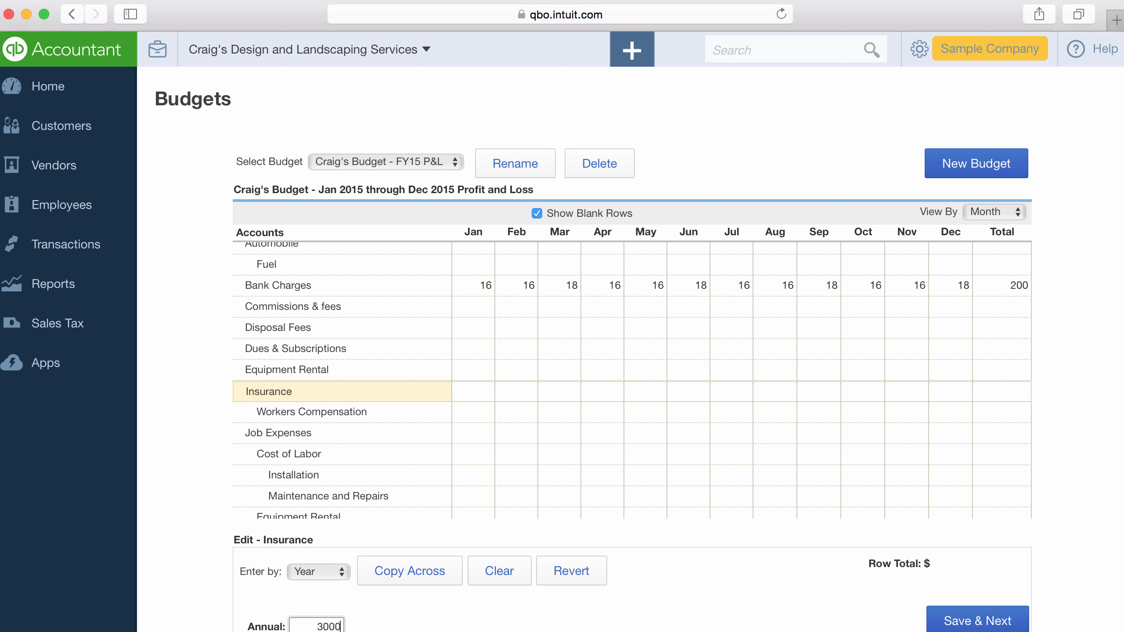
{"action": "left_click", "coordinate": [962, 622]}
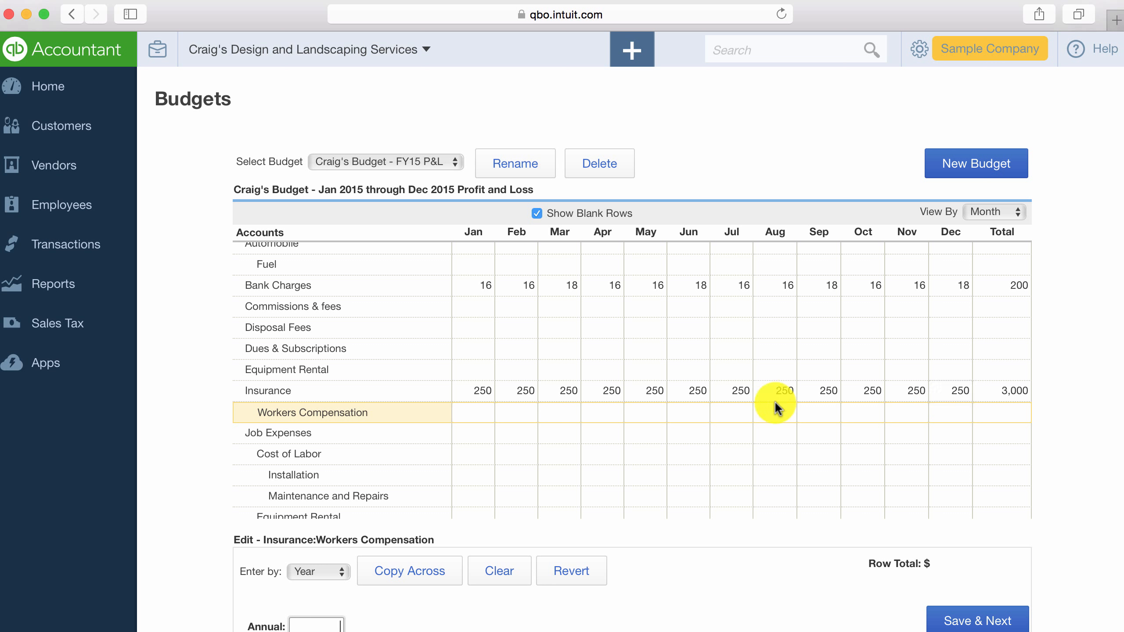
Leave the remaining accounts blank and finish Craig's Budget - FY15 P&L.
{"action": "scroll", "coordinate": [334, 440], "scroll_direction": "down", "scroll_amount": 3}
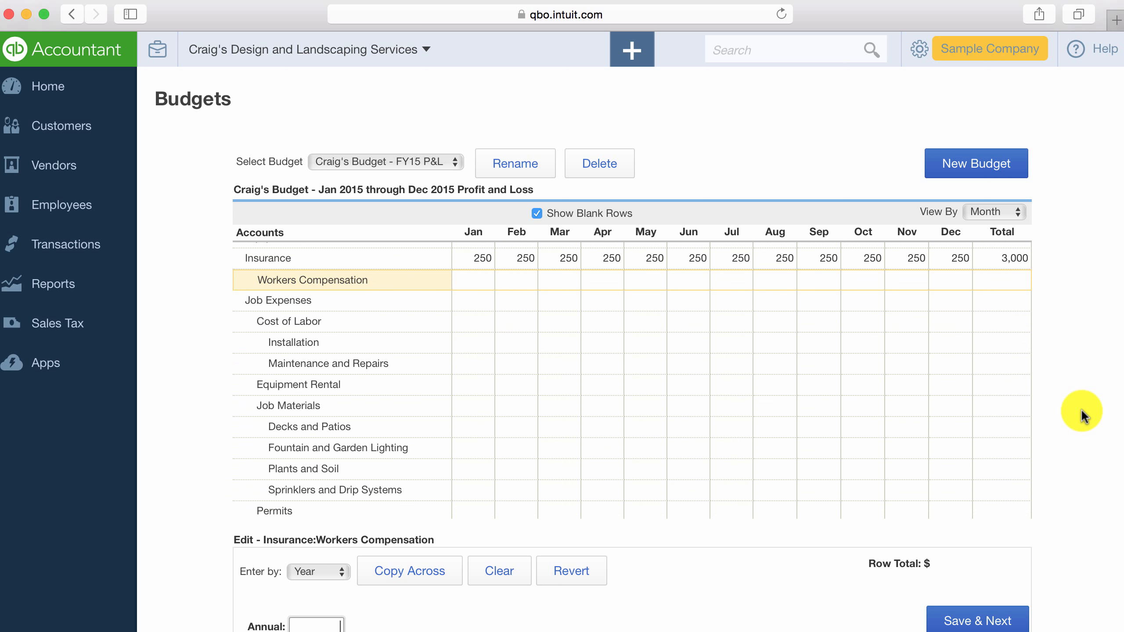
{"action": "scroll", "coordinate": [1079, 408], "scroll_direction": "down", "scroll_amount": 5}
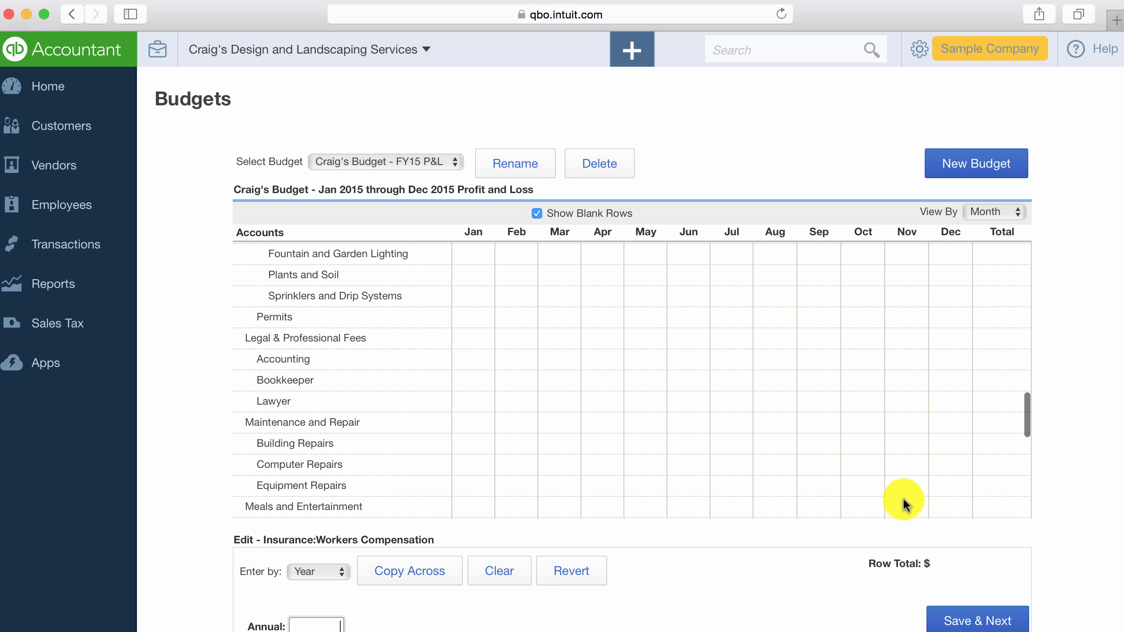
{"action": "scroll", "coordinate": [1033, 412], "scroll_direction": "down", "scroll_amount": 10}
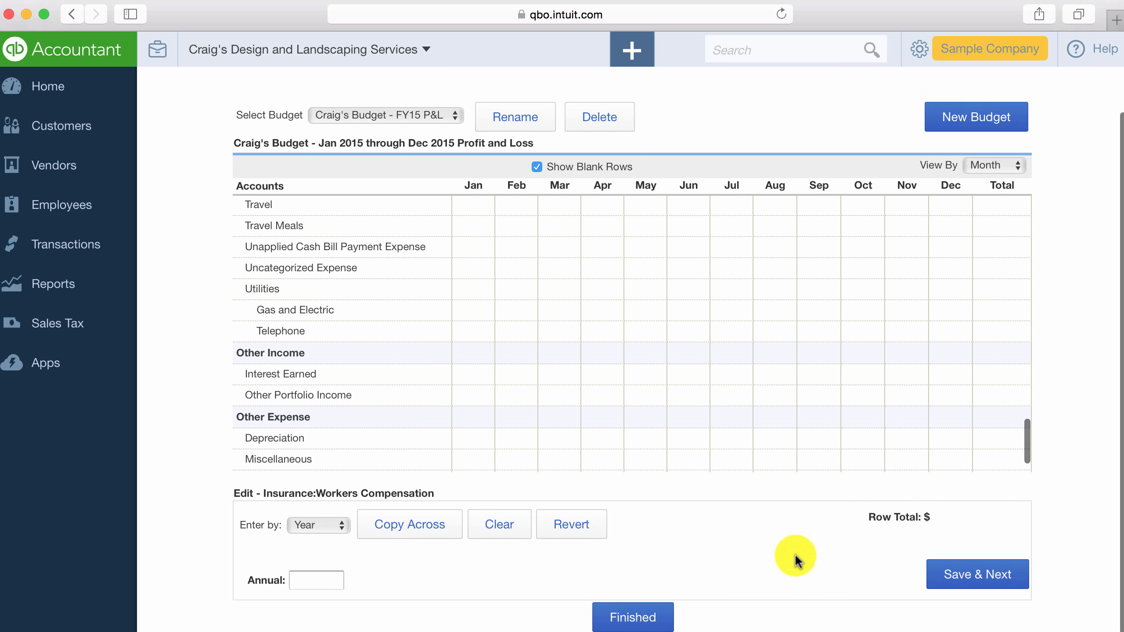
{"action": "left_click", "coordinate": [625, 619]}
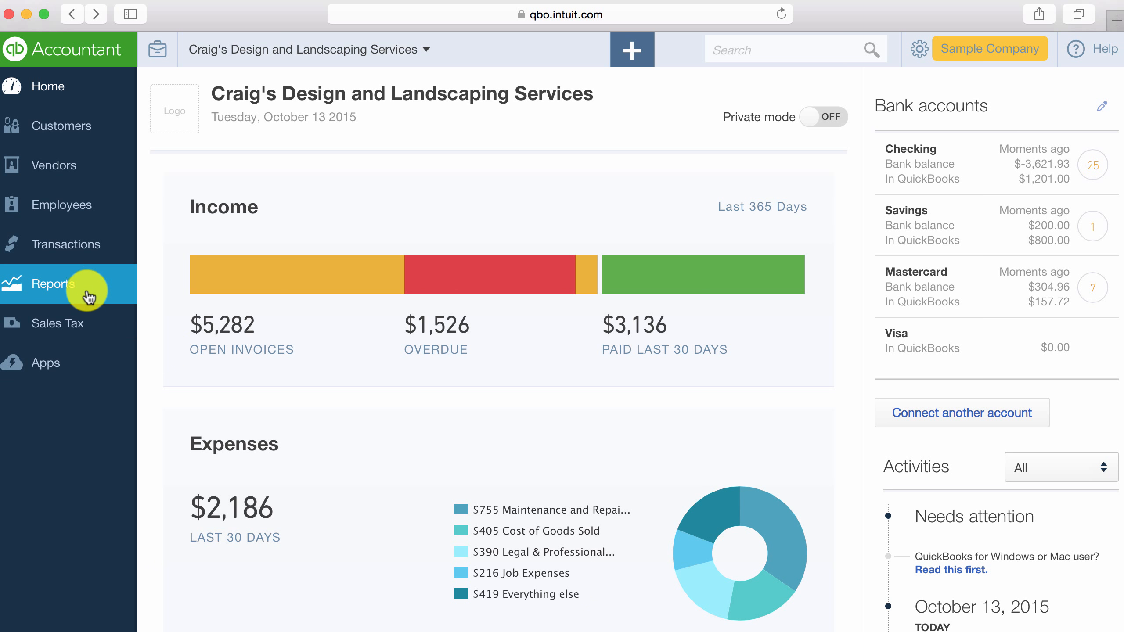
Run the Budget vs. Actuals report from the recommended reports.
{"action": "left_click", "coordinate": [56, 292]}
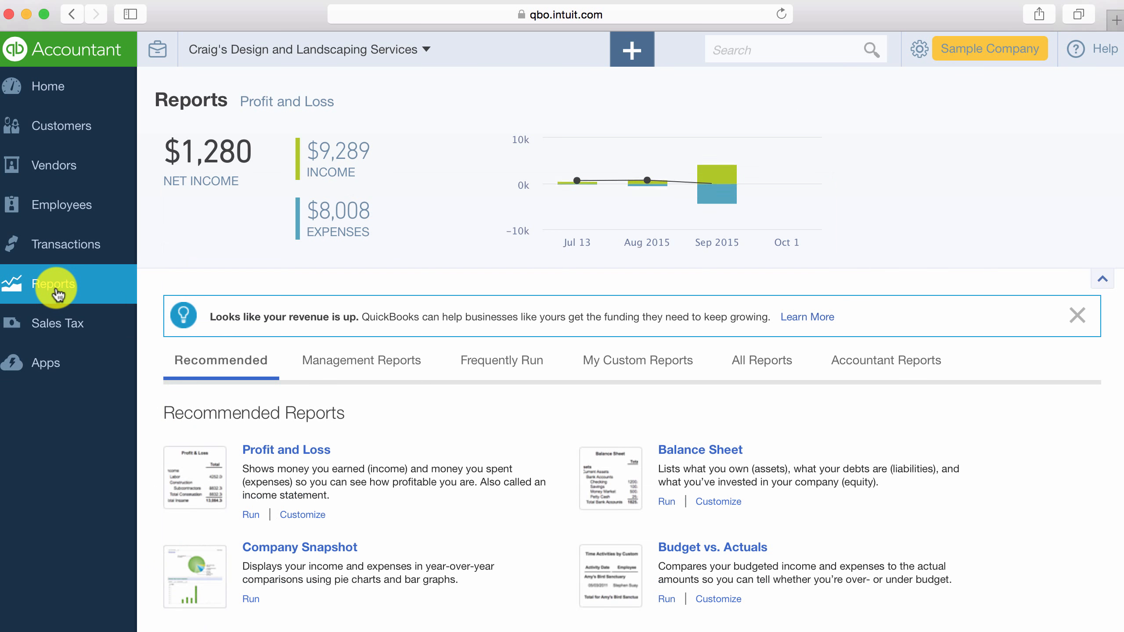
{"action": "scroll", "coordinate": [486, 336], "scroll_direction": "down", "scroll_amount": 3}
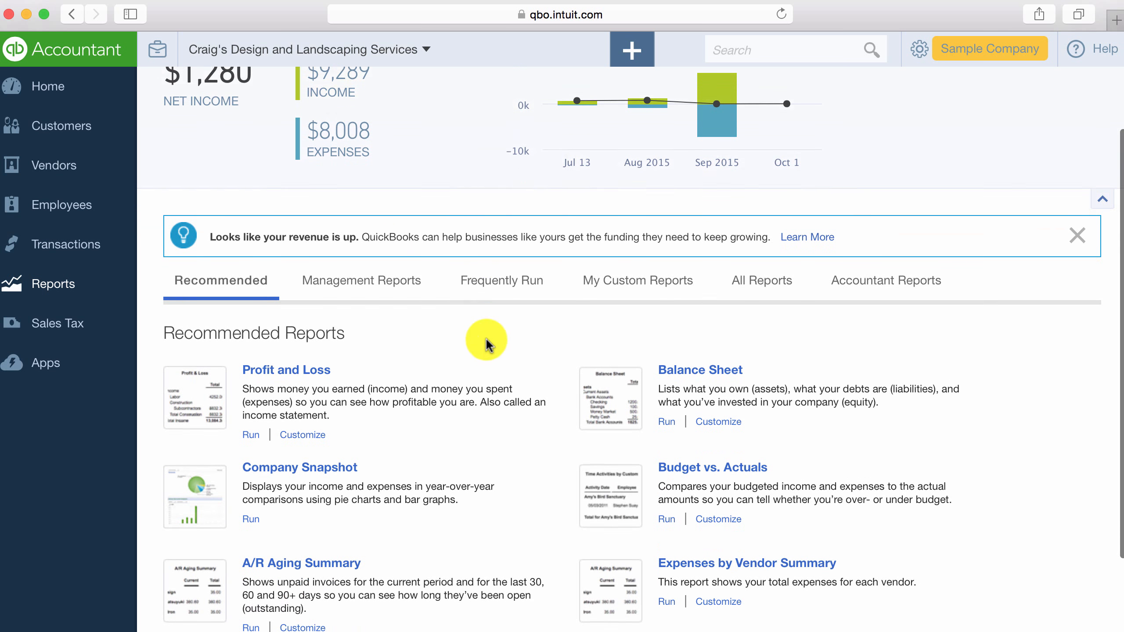
{"action": "left_click", "coordinate": [679, 470]}
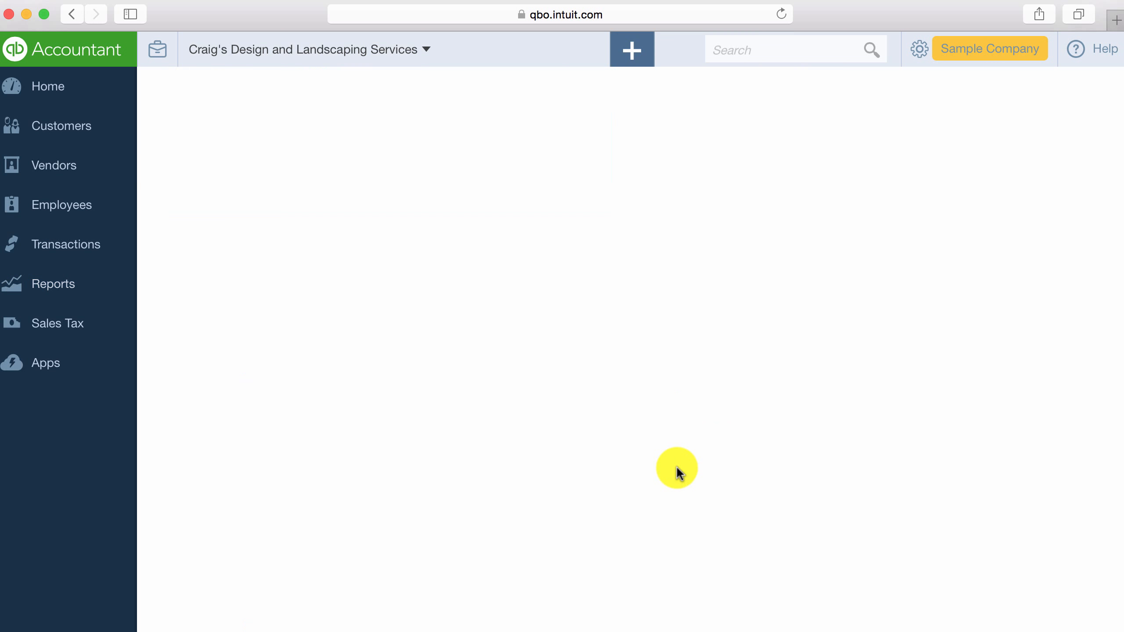